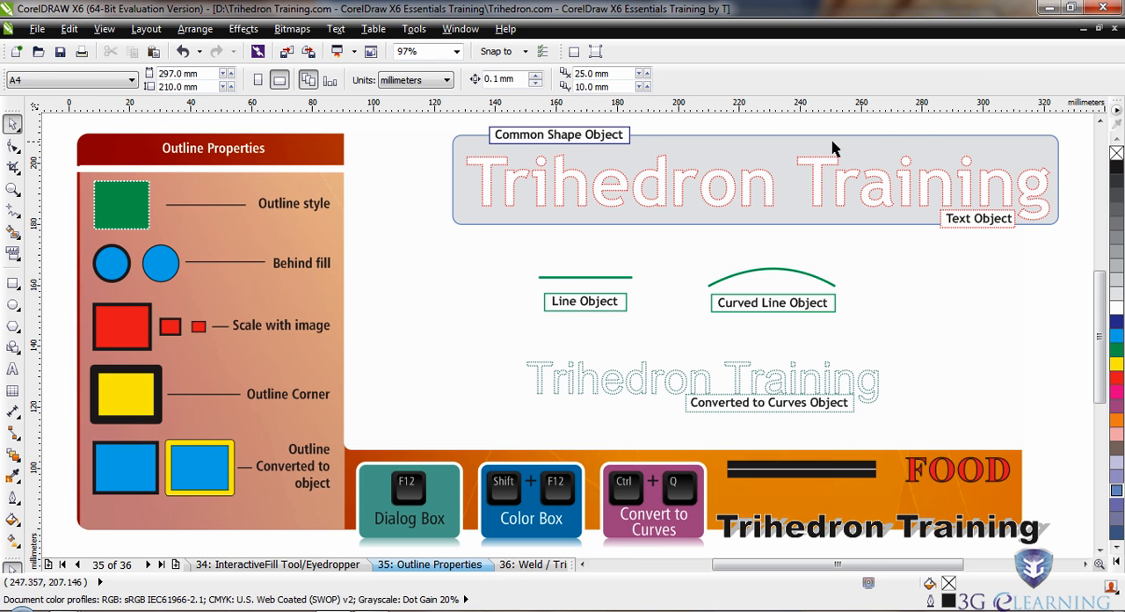
Try moving the grey rounded rectangle down and to the left over the line object, then undo the move.
click(906, 136)
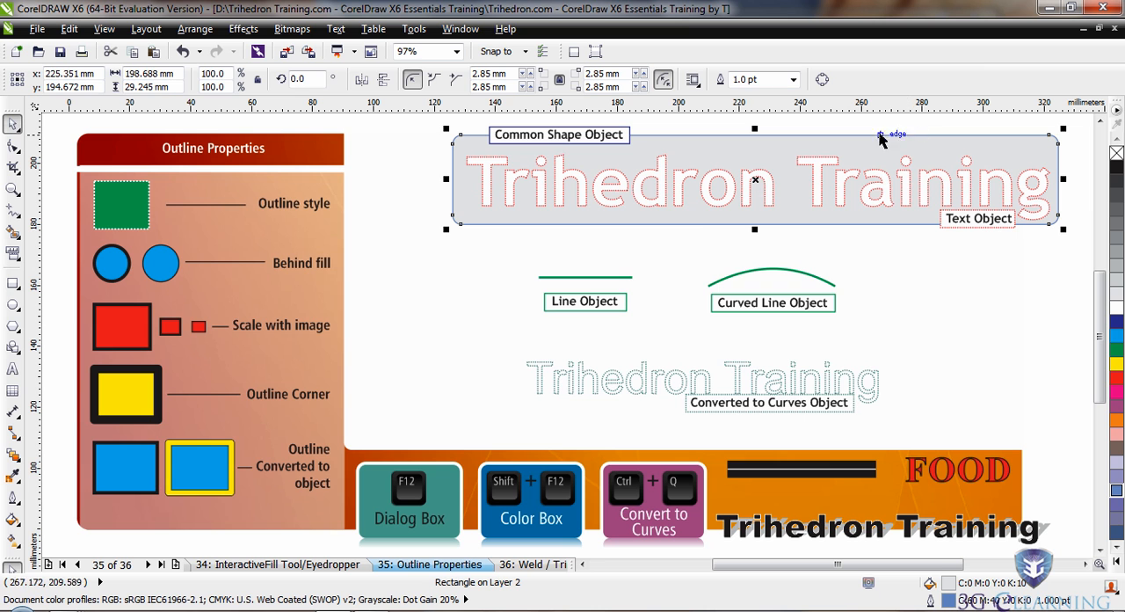
drag(754, 180, 555, 233)
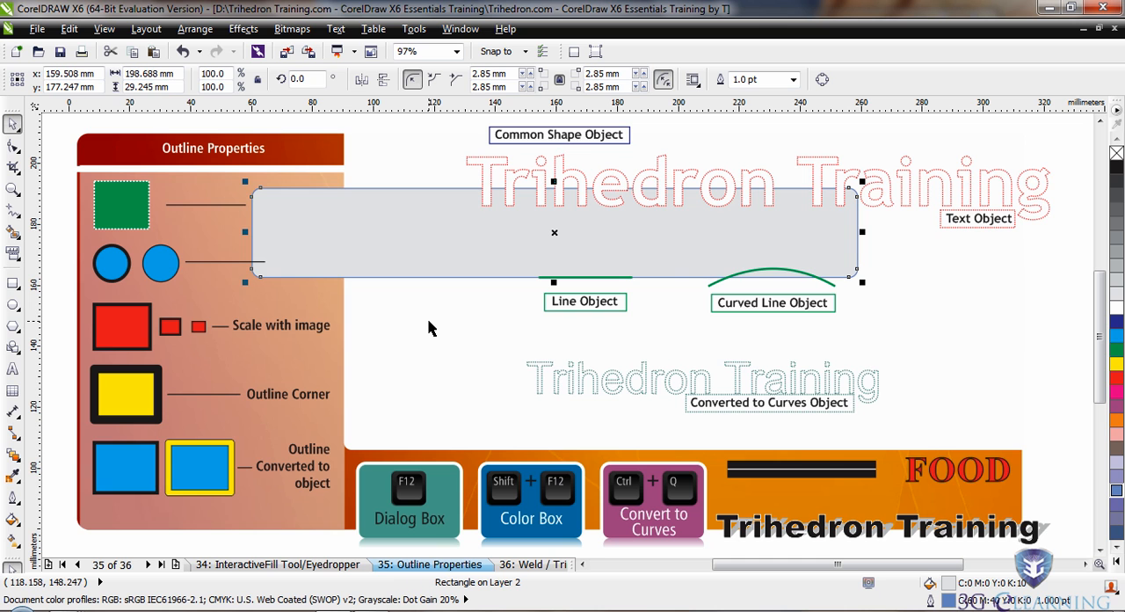
key(ctrl+z)
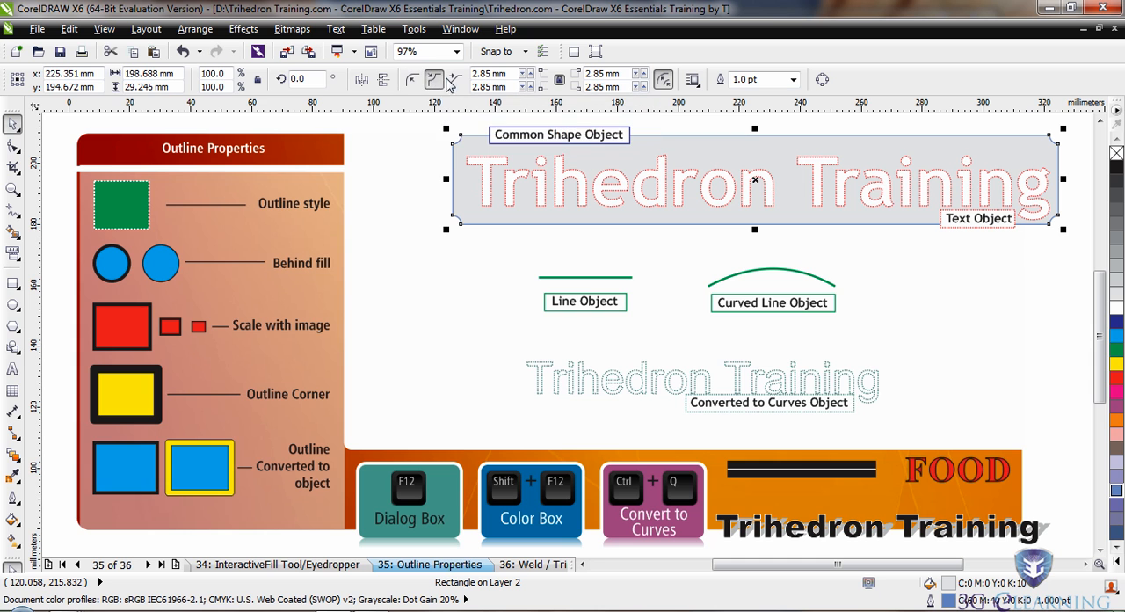
Try the chamfered and scalloped corner styles on the grey rectangle and restore its round corners.
click(455, 81)
click(433, 80)
click(409, 82)
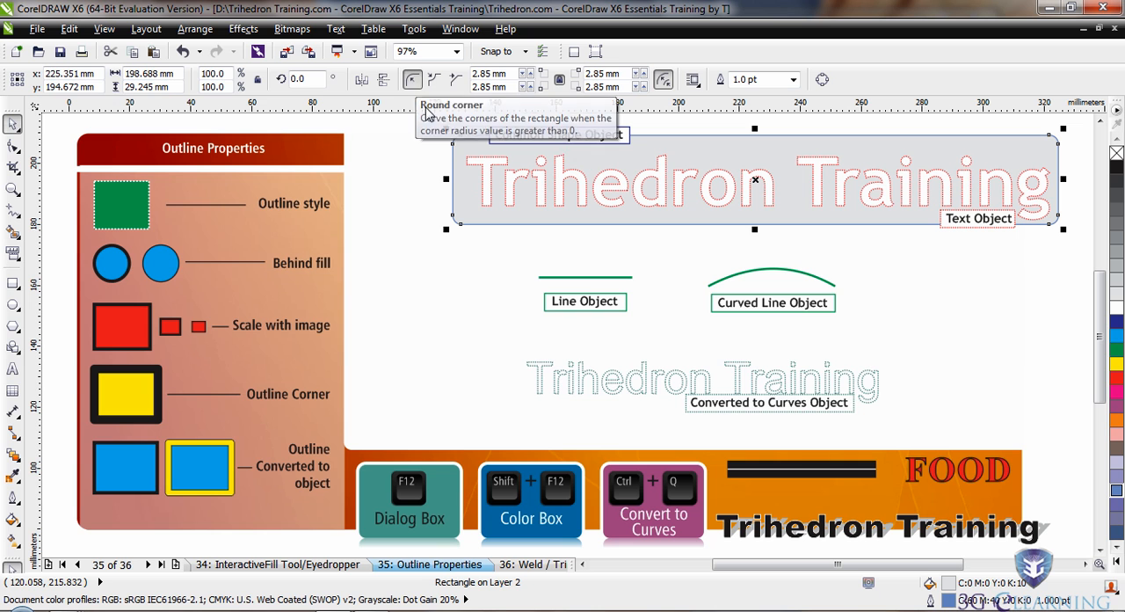
Try adjusting the grey rectangle's corner roundness slightly with the Shape tool and return to the Pick tool.
click(12, 145)
mouse_move(453, 144)
mouse_down()
mouse_move(457, 163)
mouse_move(456, 148)
mouse_up()
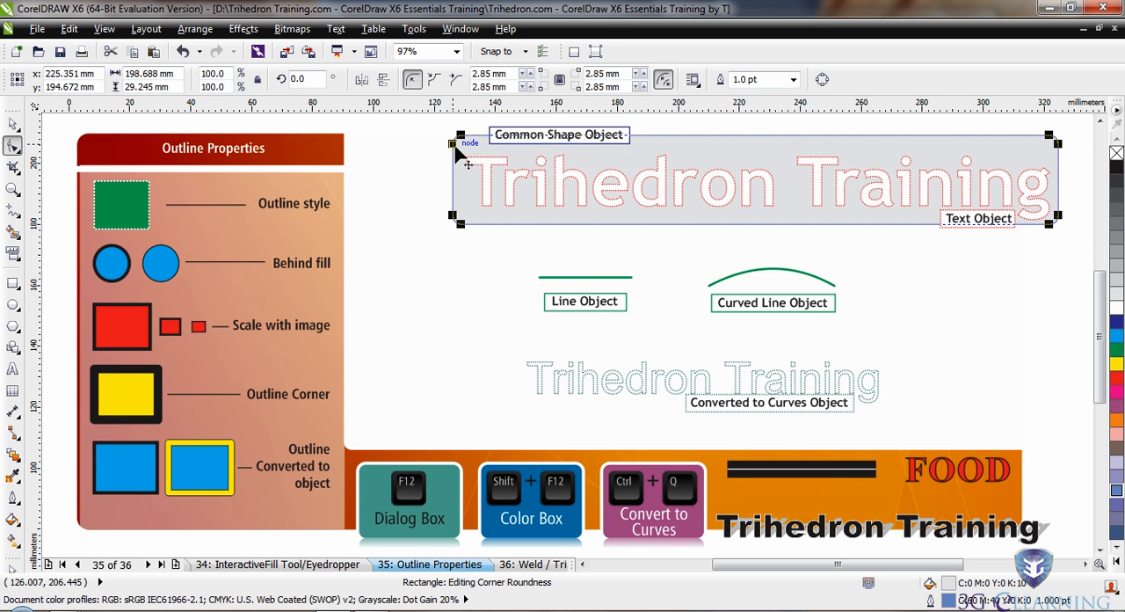
click(11, 125)
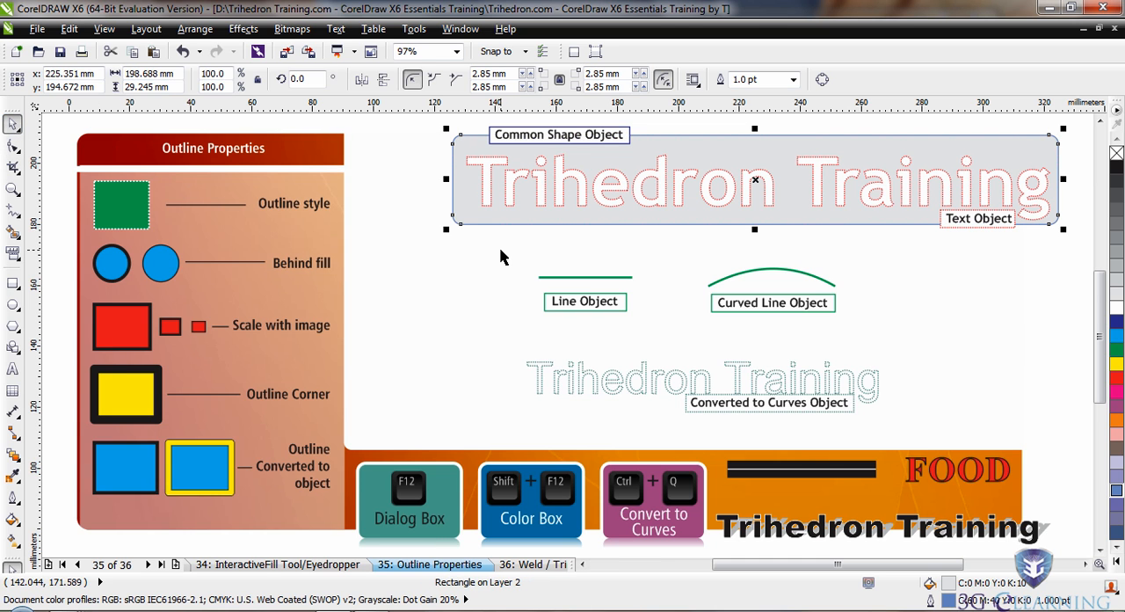
click(14, 333)
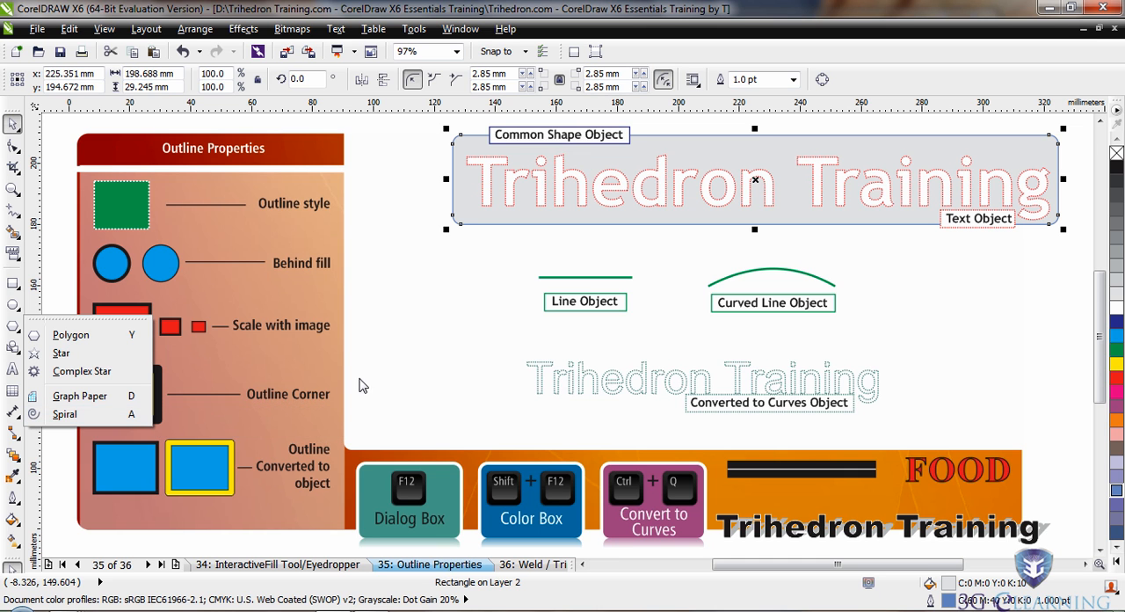
click(417, 284)
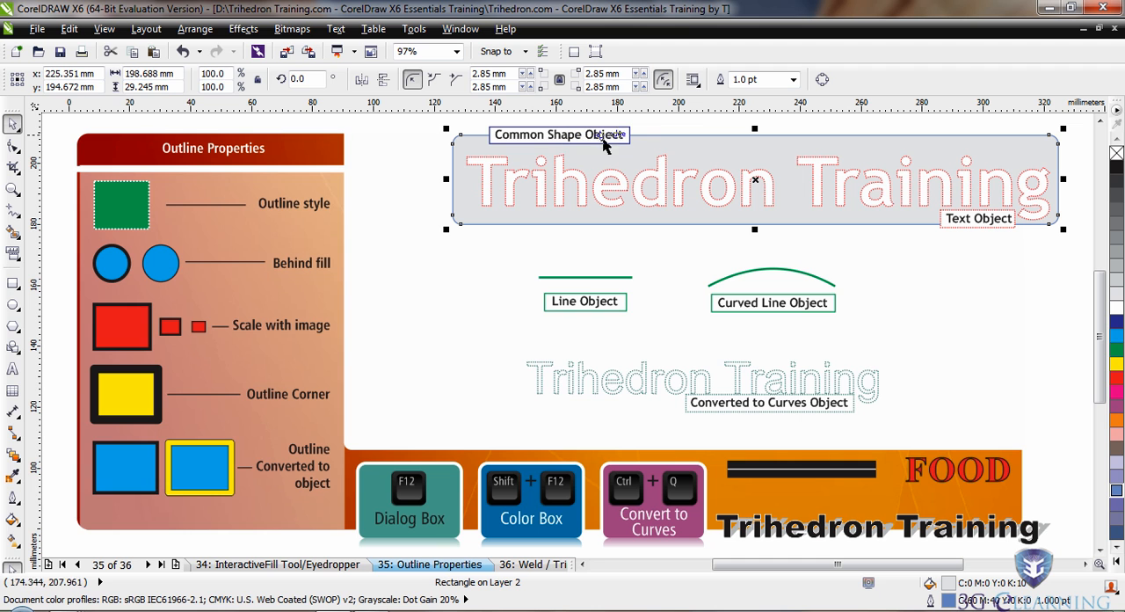
Set the grey rounded rectangle's outline width to 4.0 pt and deselect it.
click(794, 80)
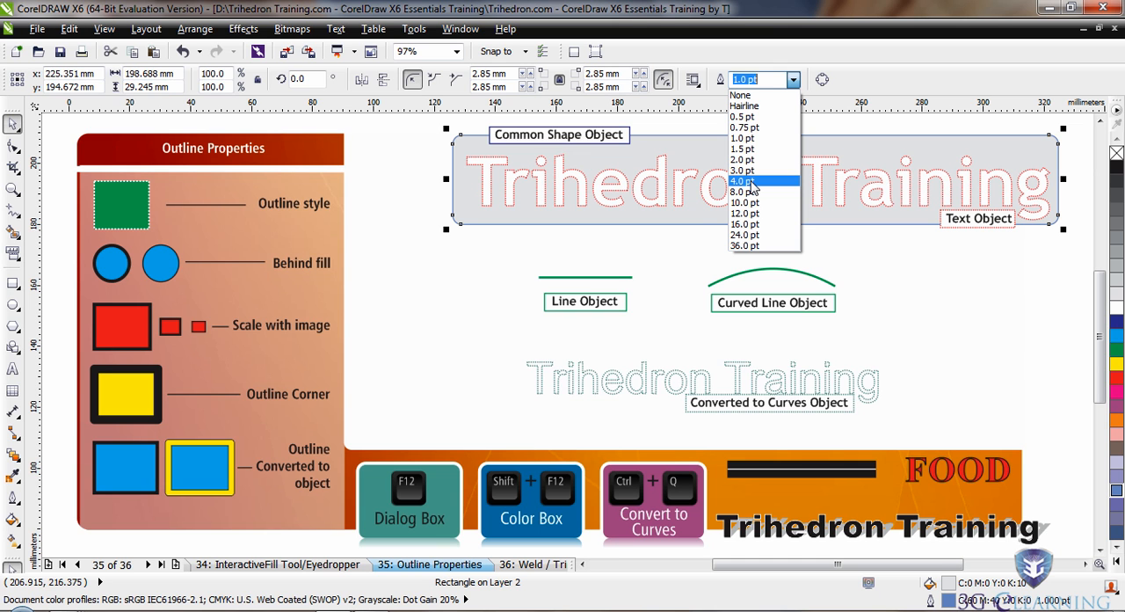
click(743, 181)
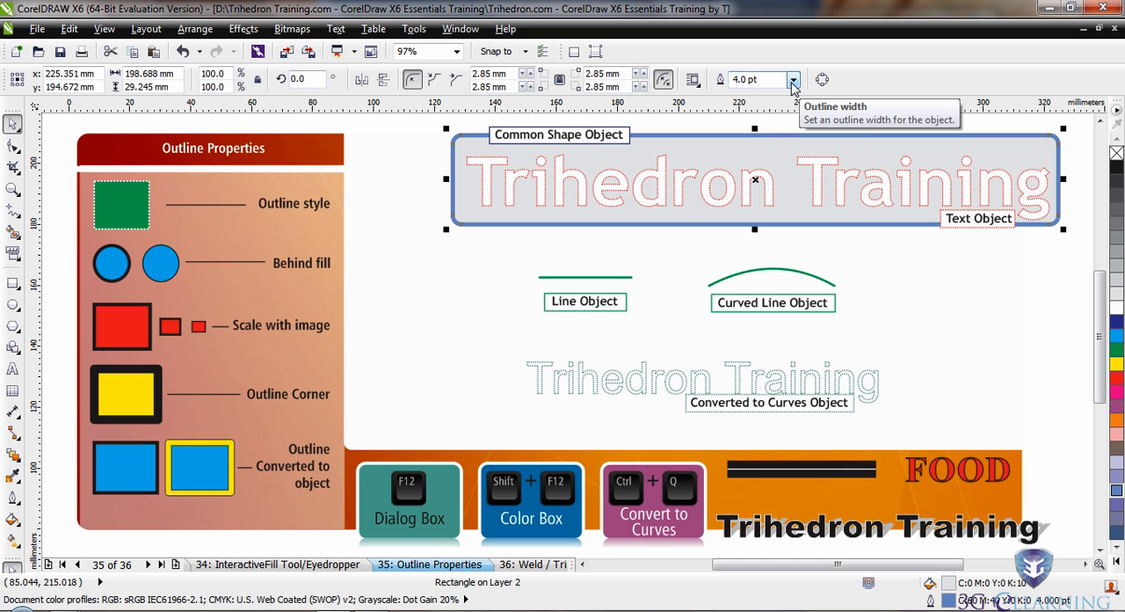
click(443, 276)
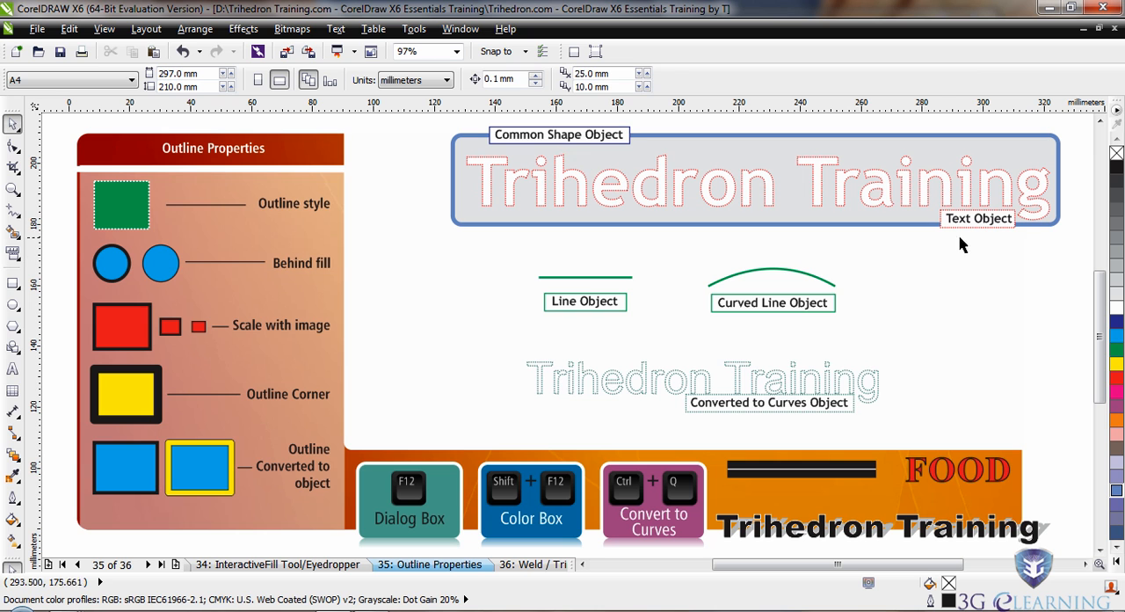
Apply a red outline colour (M:100 Y:100) to the large "Trihedron Training" text inside the rectangle and deselect it.
click(814, 187)
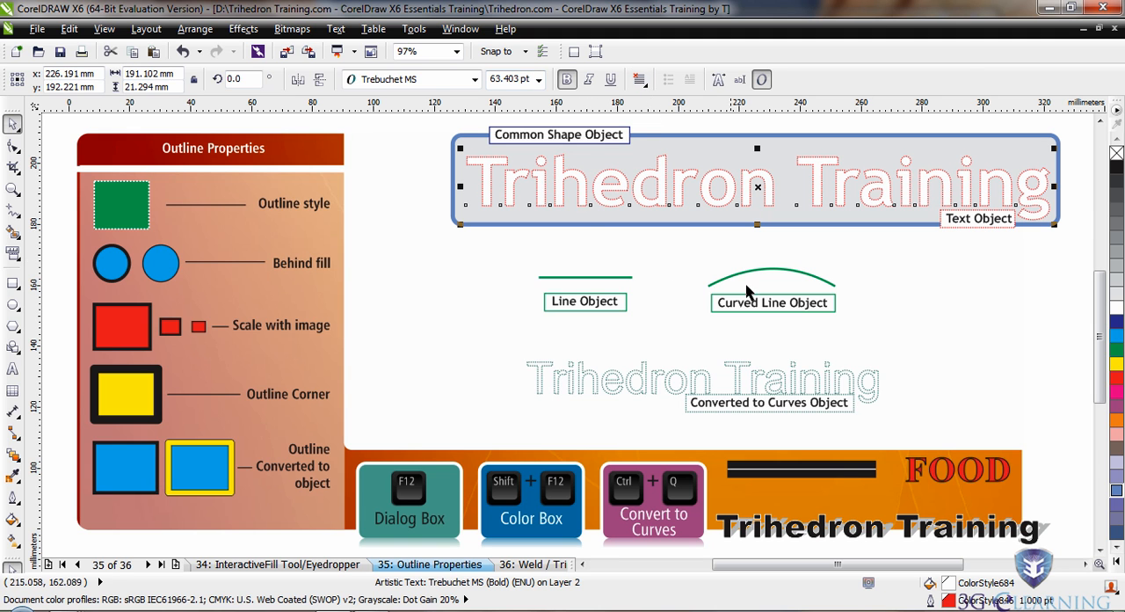
right_click(1117, 349)
right_click(1116, 380)
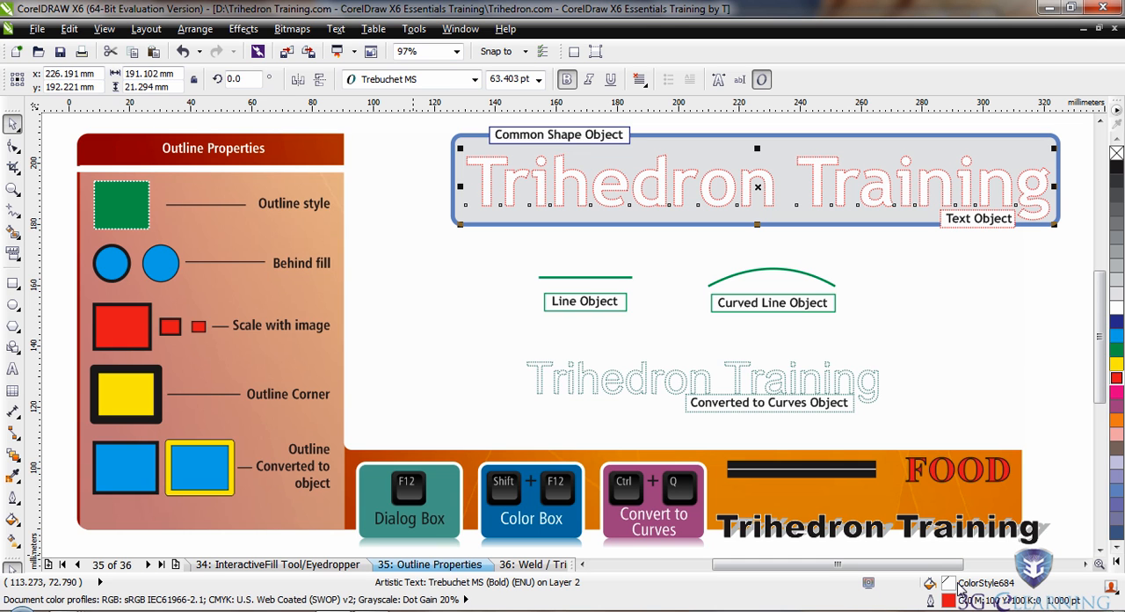
click(448, 292)
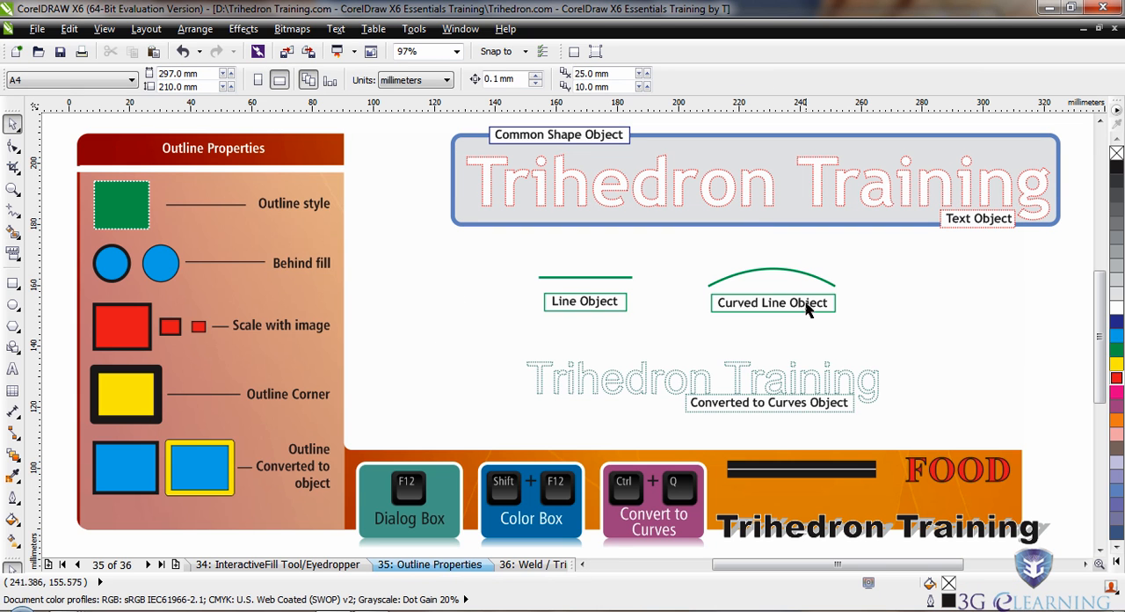
Examine the object types of the straight line, the curved line, the large text and the converted-to-curves text by selecting each in turn.
click(585, 278)
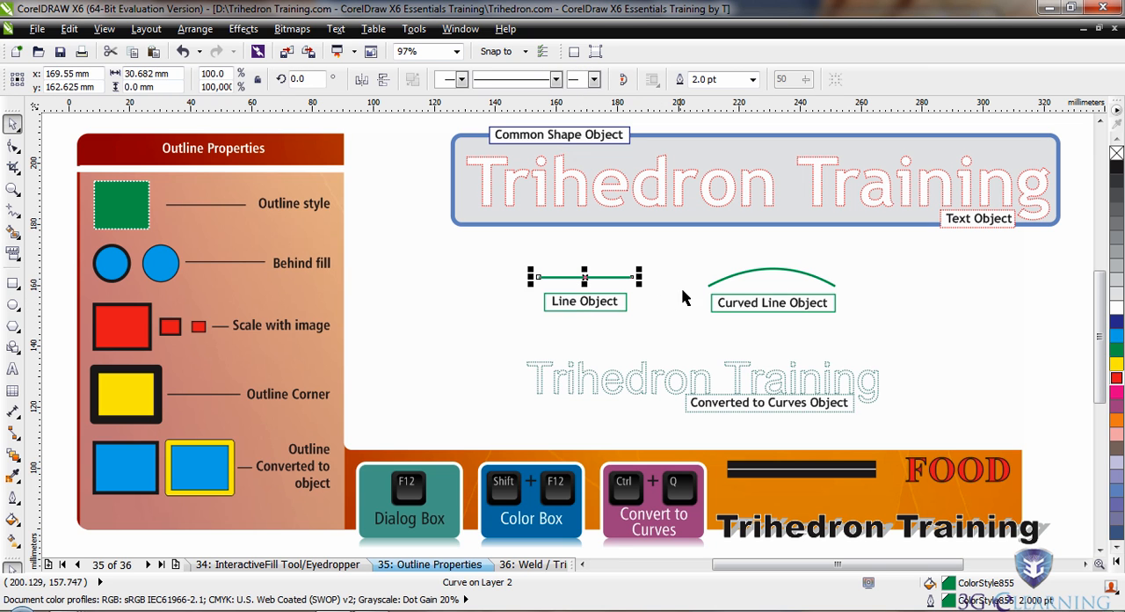
click(738, 271)
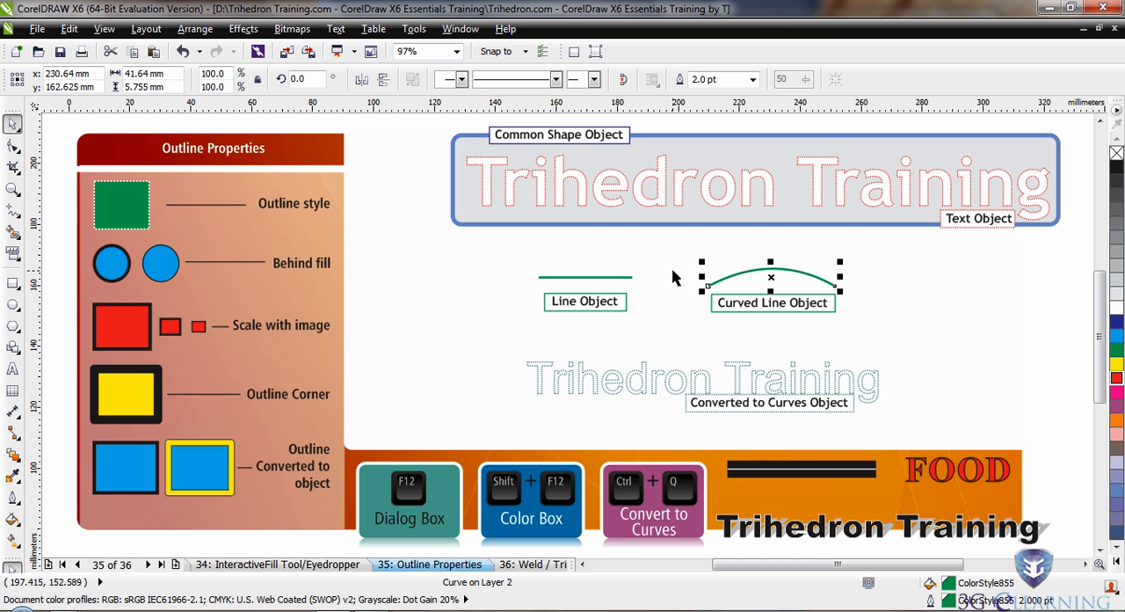
click(582, 278)
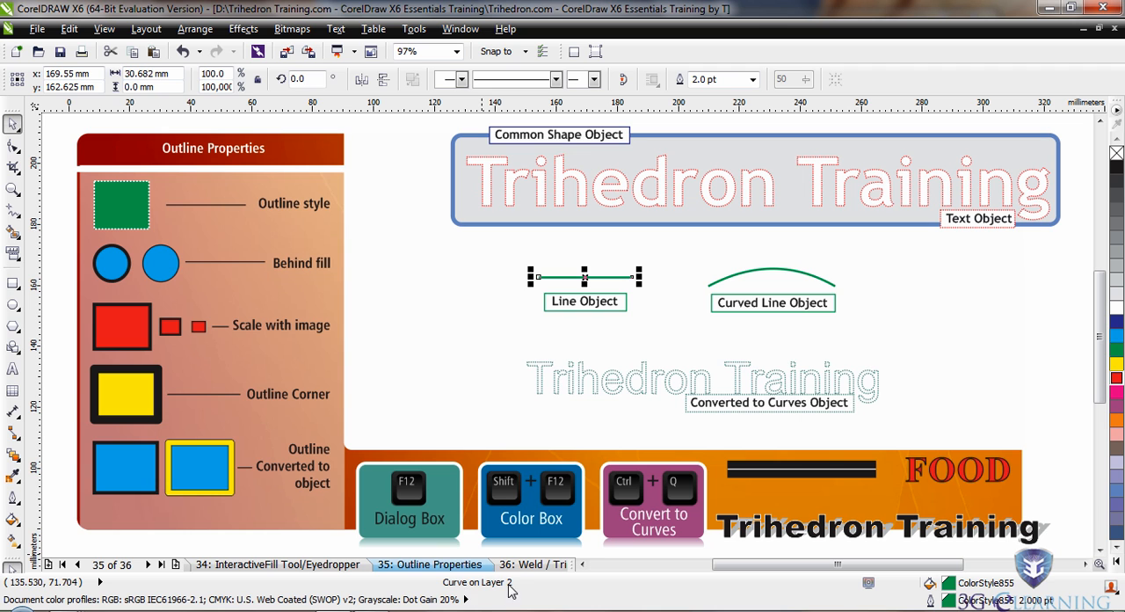
click(775, 269)
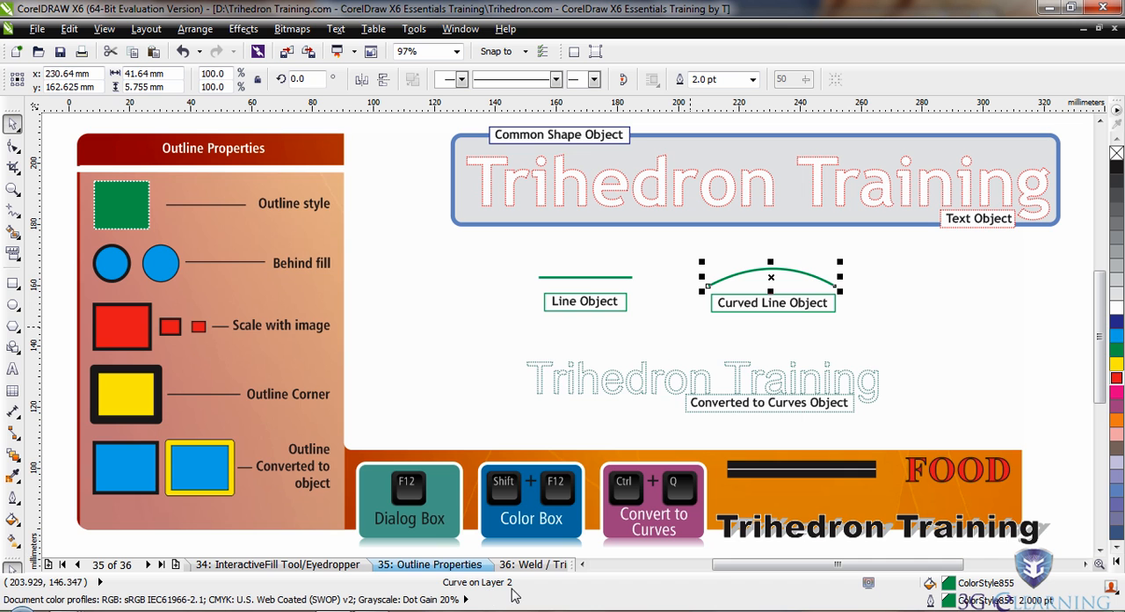
click(631, 387)
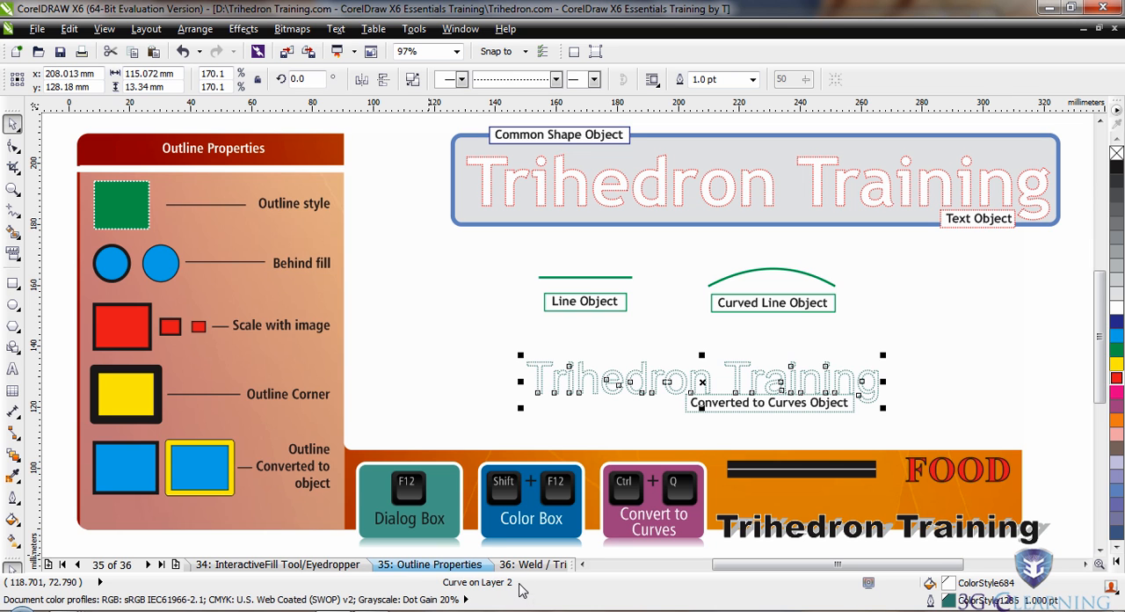
click(494, 380)
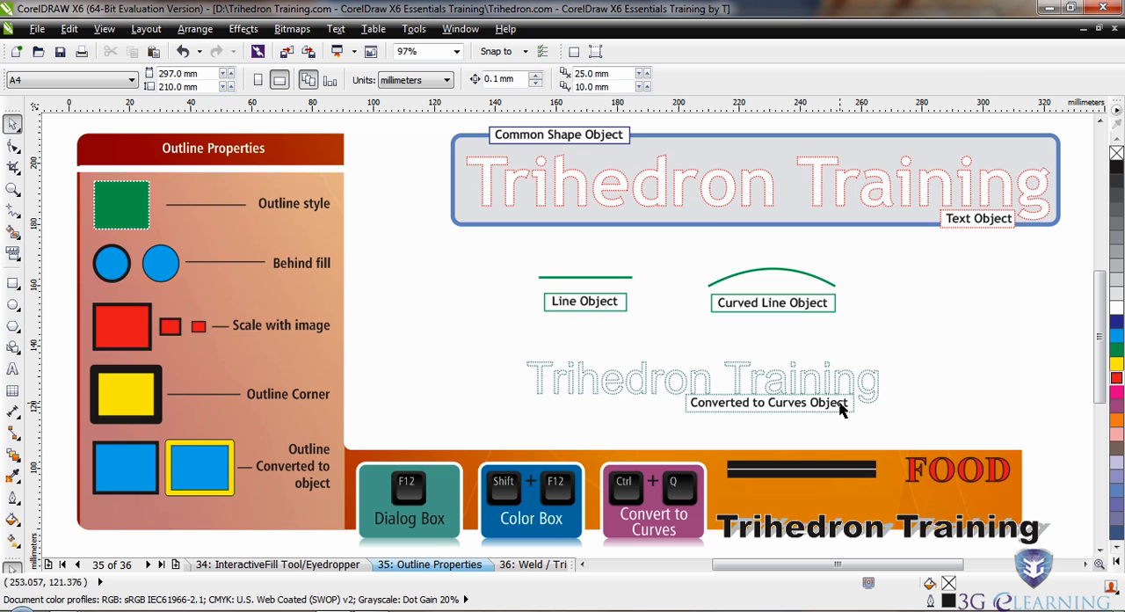
click(679, 190)
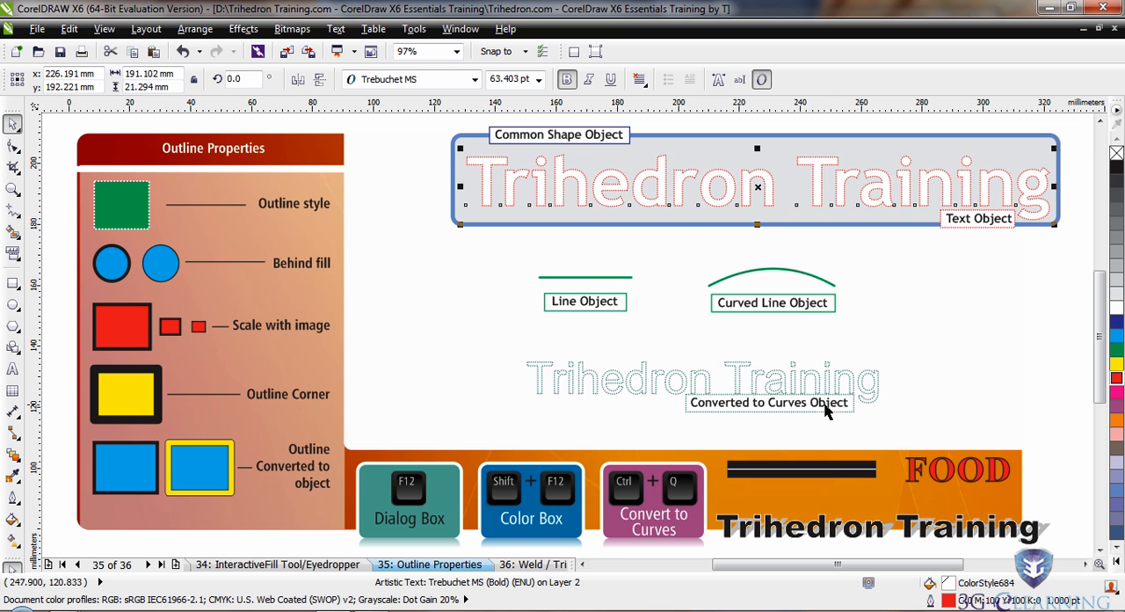
click(604, 406)
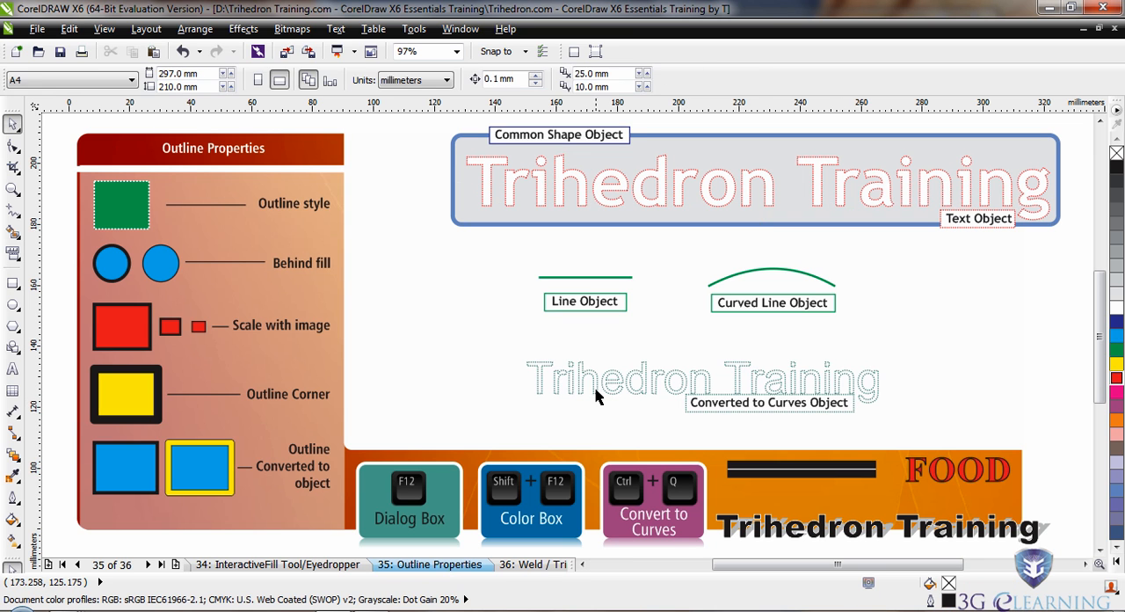
click(595, 384)
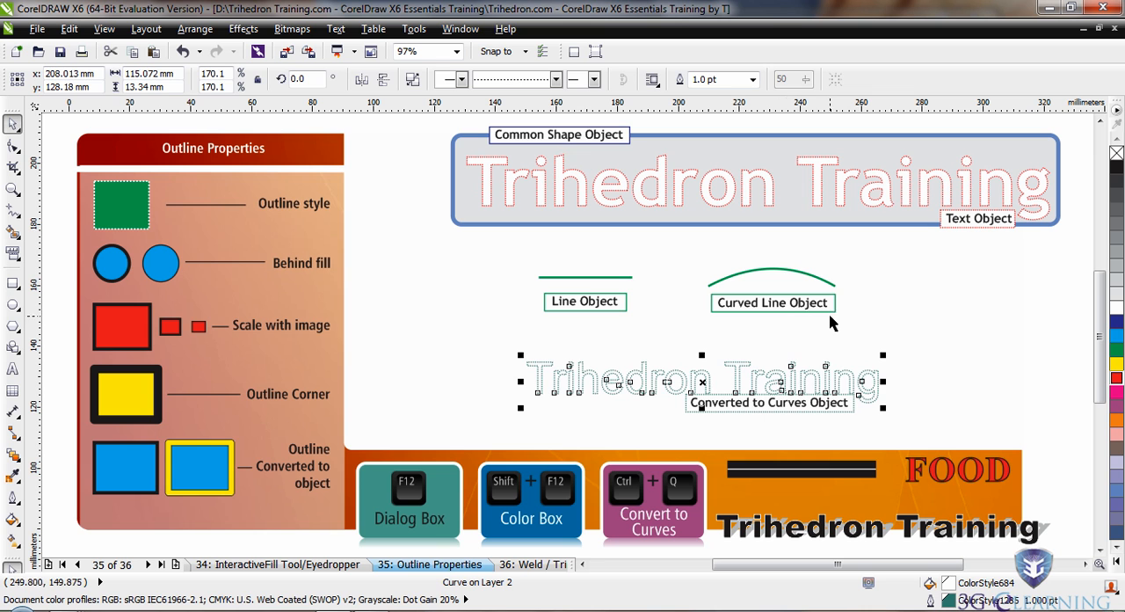
Shift both line samples and their labels right, and place a copy of the red text, reduced to about 93 mm wide, below the rectangle.
click(504, 266)
drag(564, 326, 882, 339)
drag(687, 292, 973, 287)
click(562, 228)
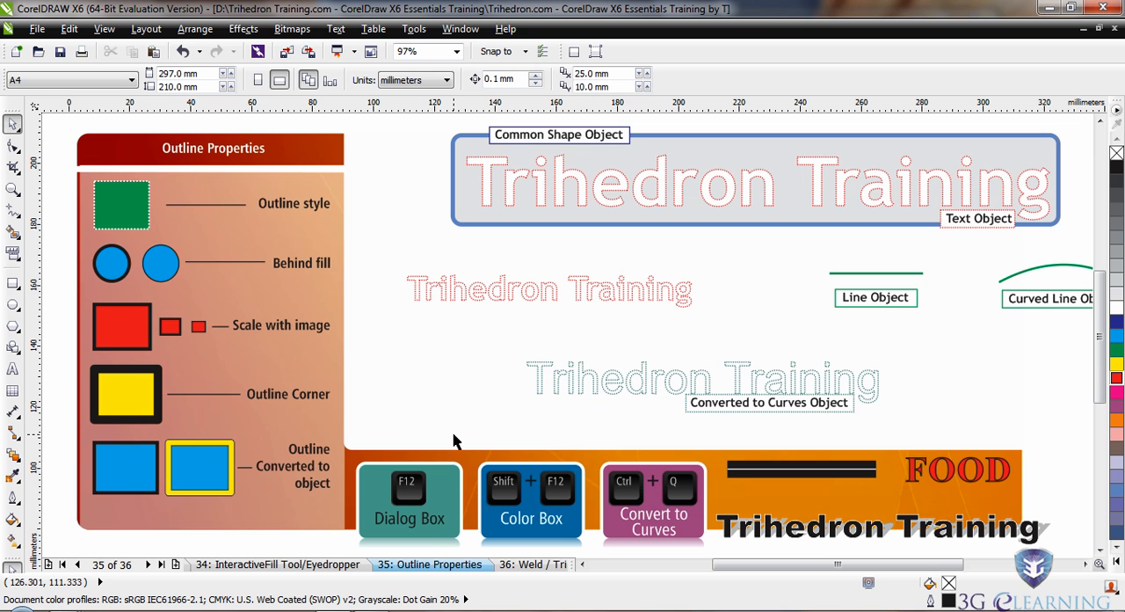
Convert the smaller red "Trihedron Training" text to curves.
click(532, 291)
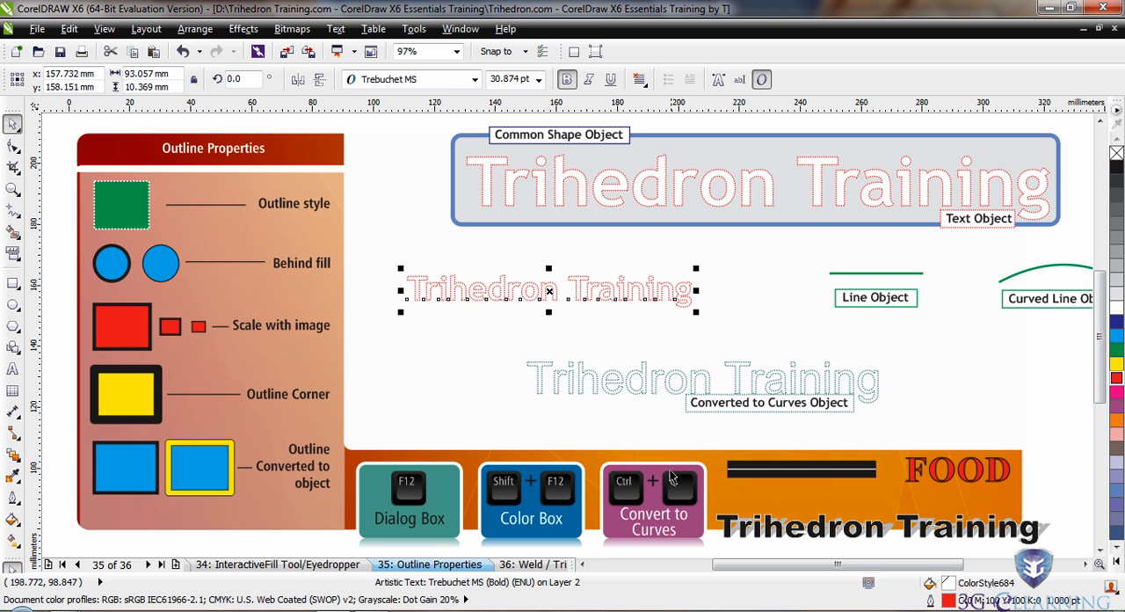
click(195, 29)
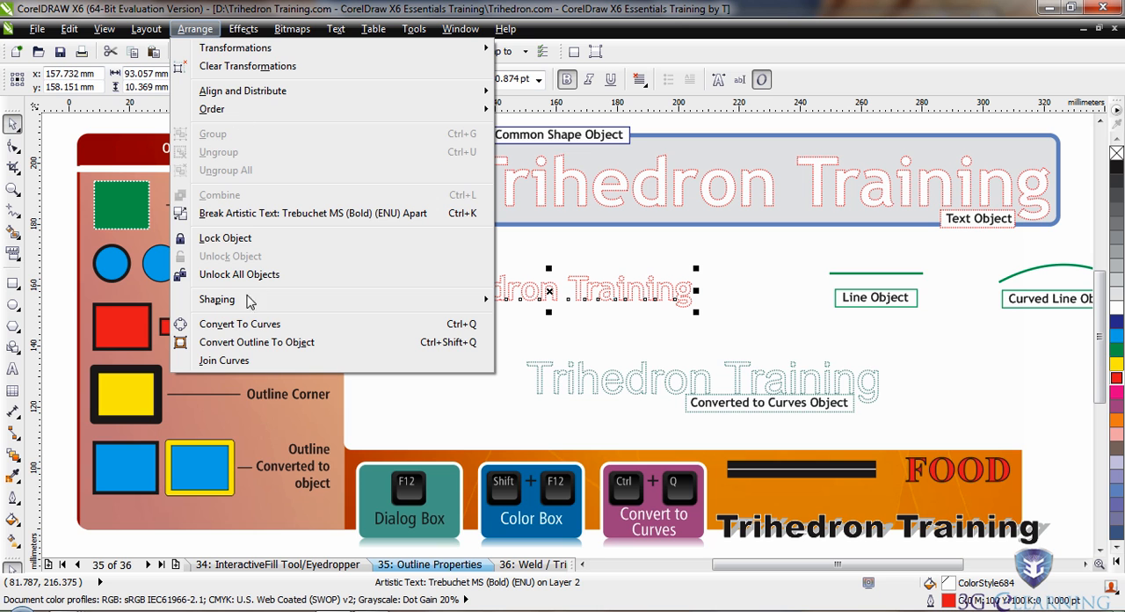
click(262, 327)
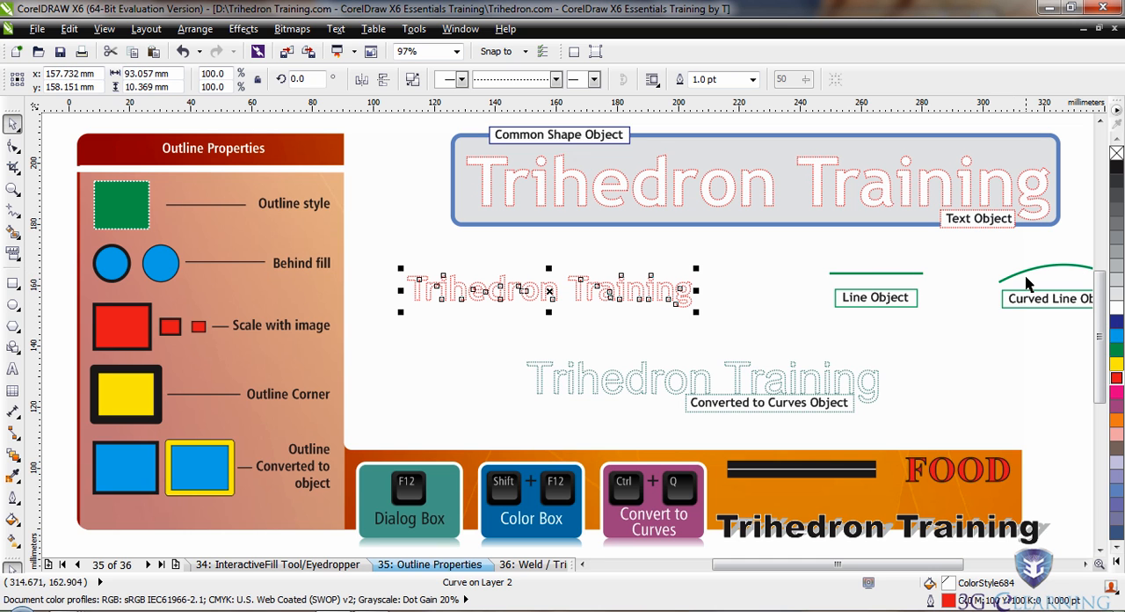
Distort the first word of the converted red text by pulling the lower-right nodes of its "r" and "e" diagonally down and right.
key(z)
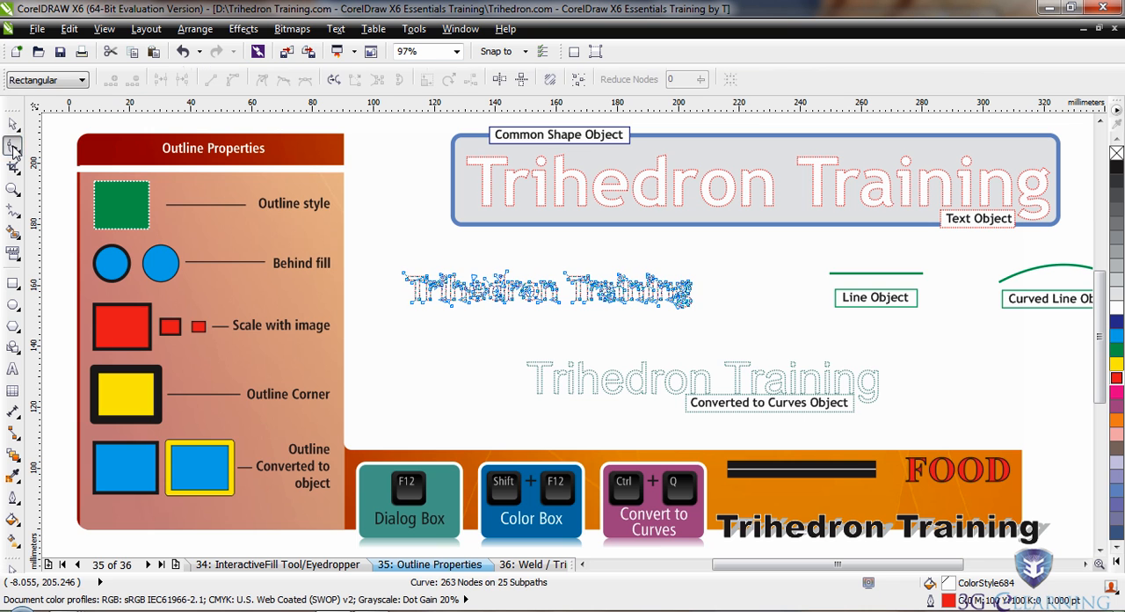
click(545, 297)
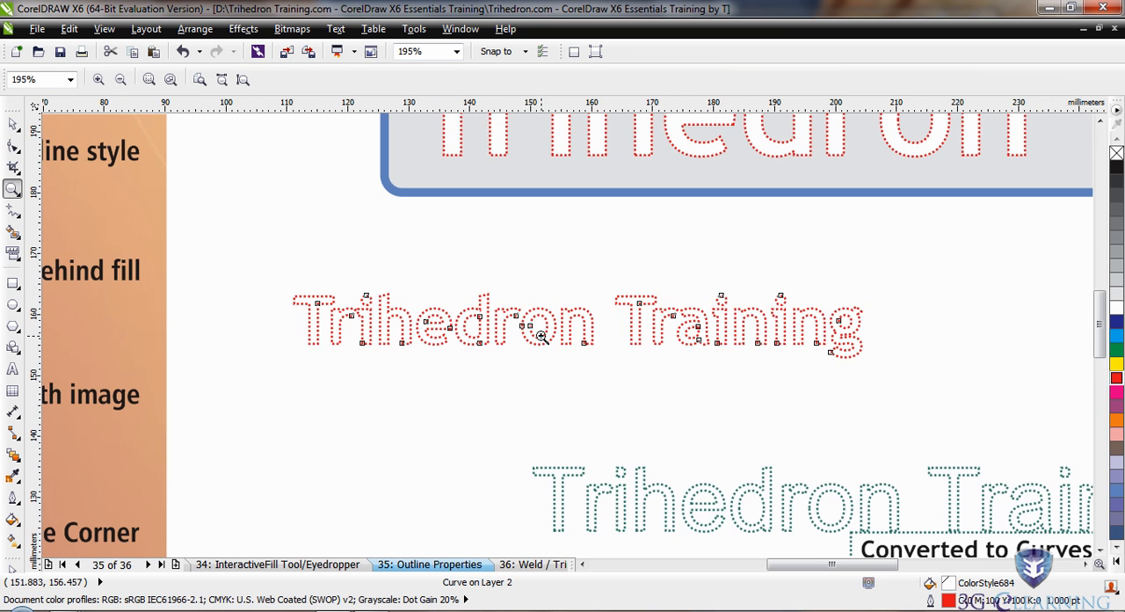
drag(542, 309, 452, 364)
key(F10)
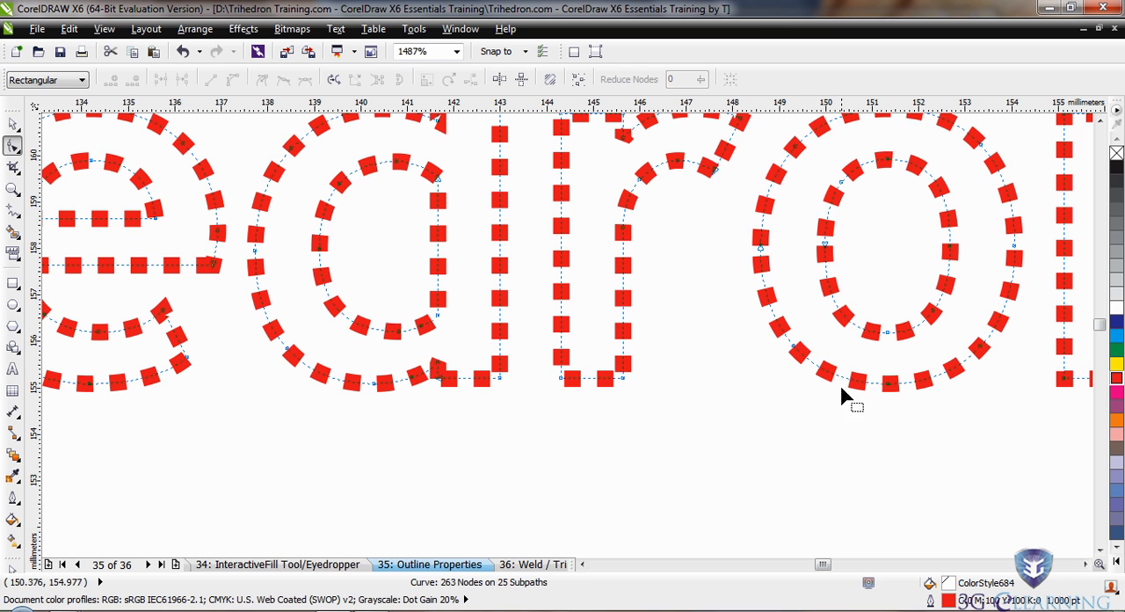
click(795, 351)
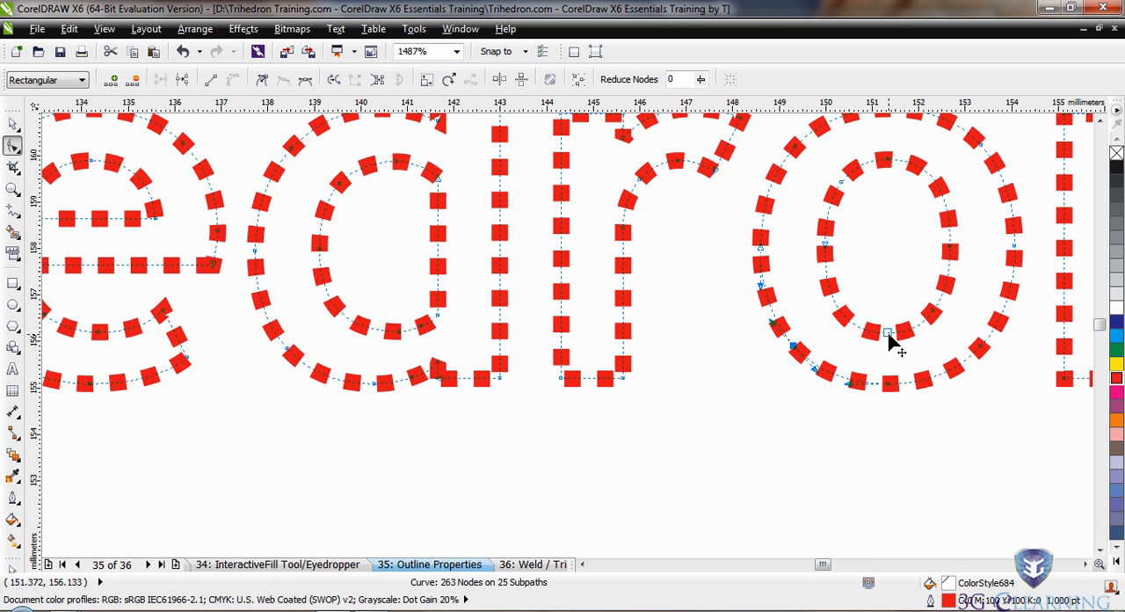
click(950, 253)
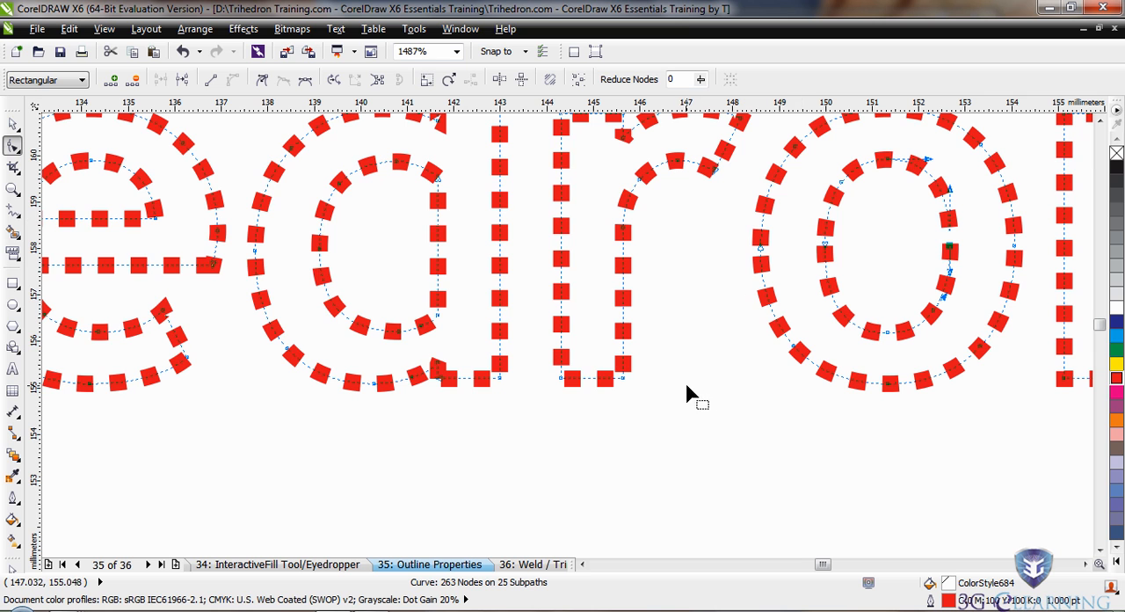
drag(625, 380, 703, 484)
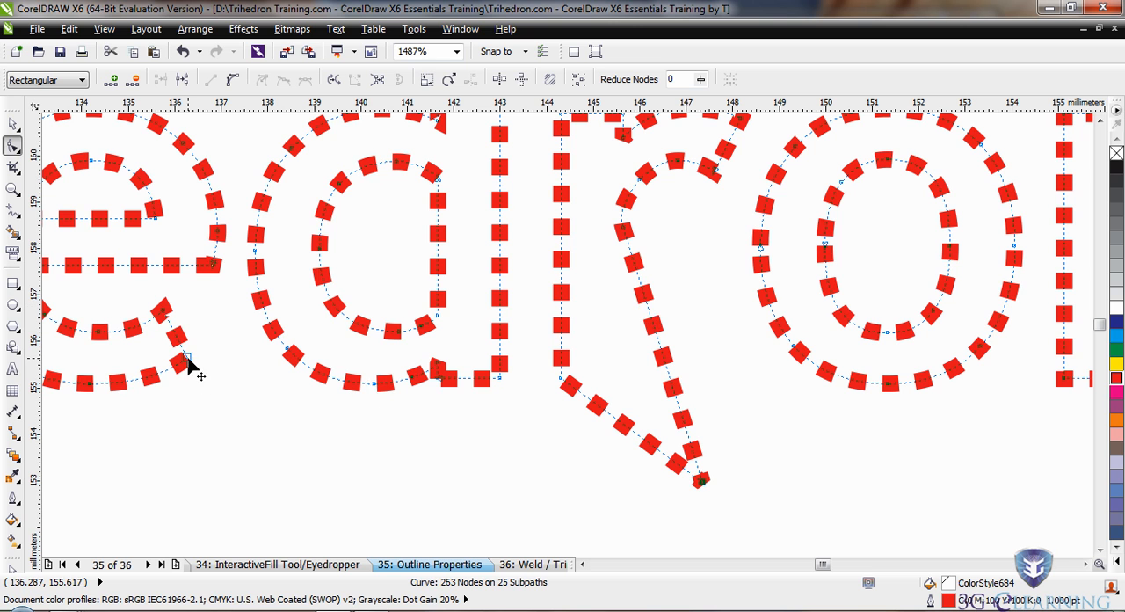
drag(187, 362, 299, 511)
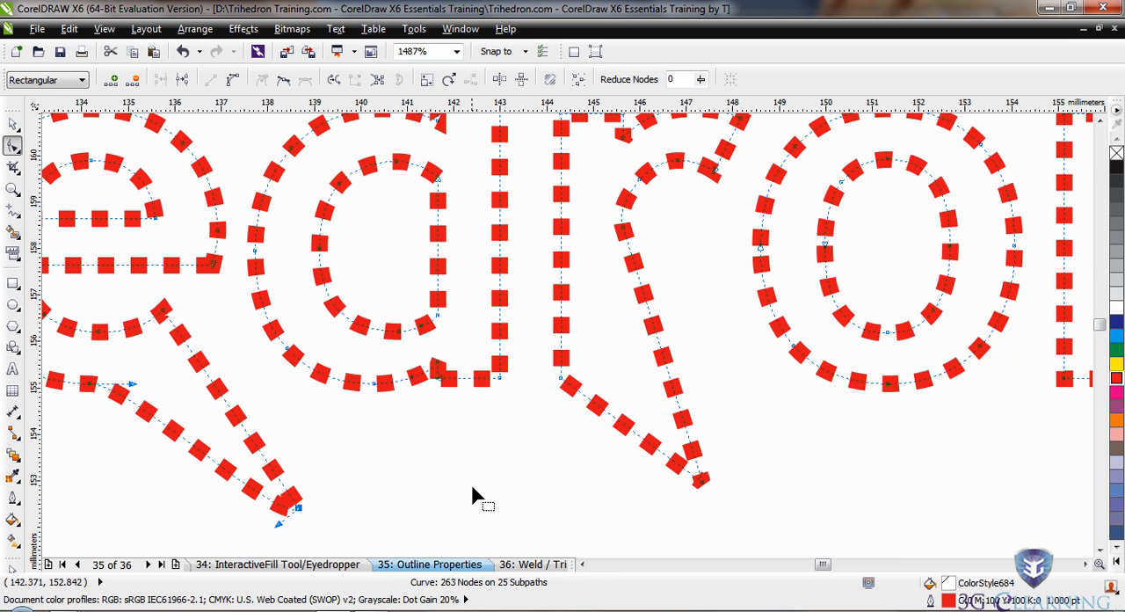
key(F4)
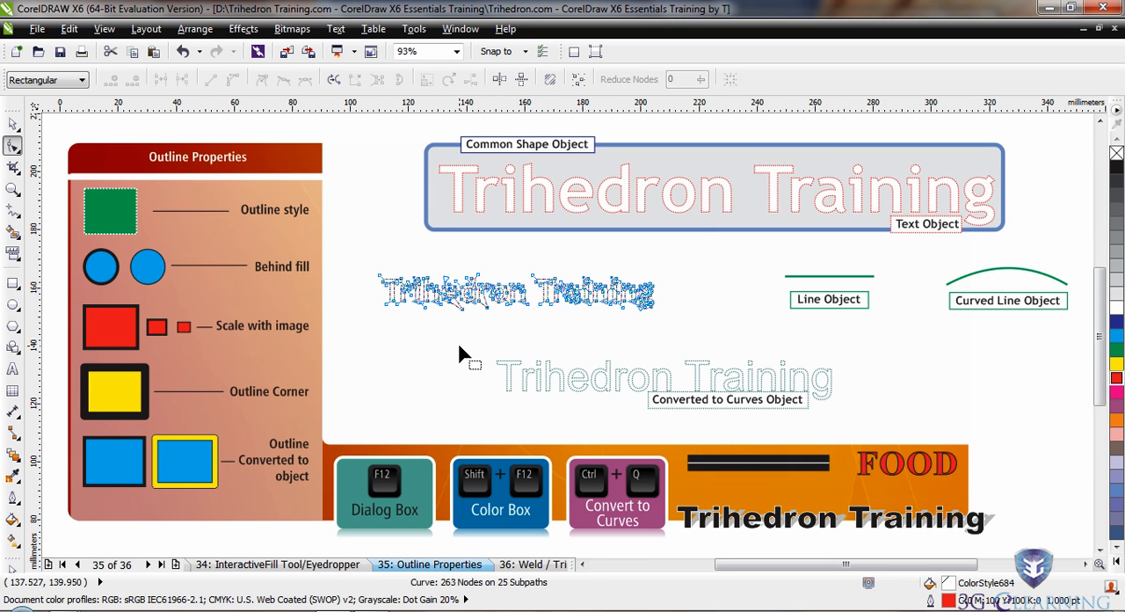
Delete the distorted converted-to-curves copy of the red "Trihedron Training" text below the rectangle.
key(space)
click(431, 343)
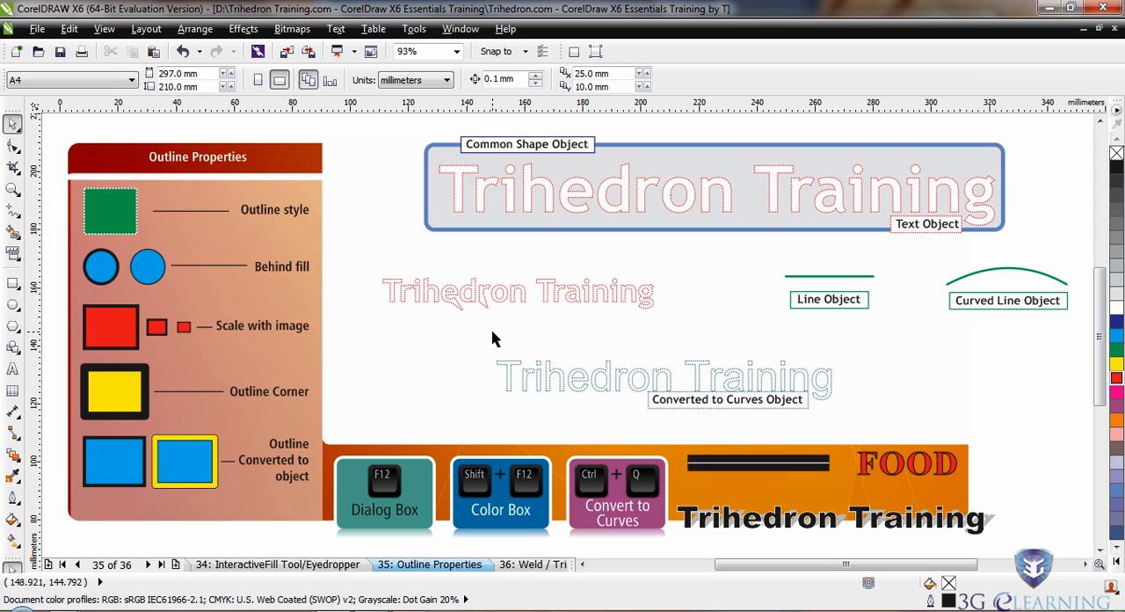
click(524, 301)
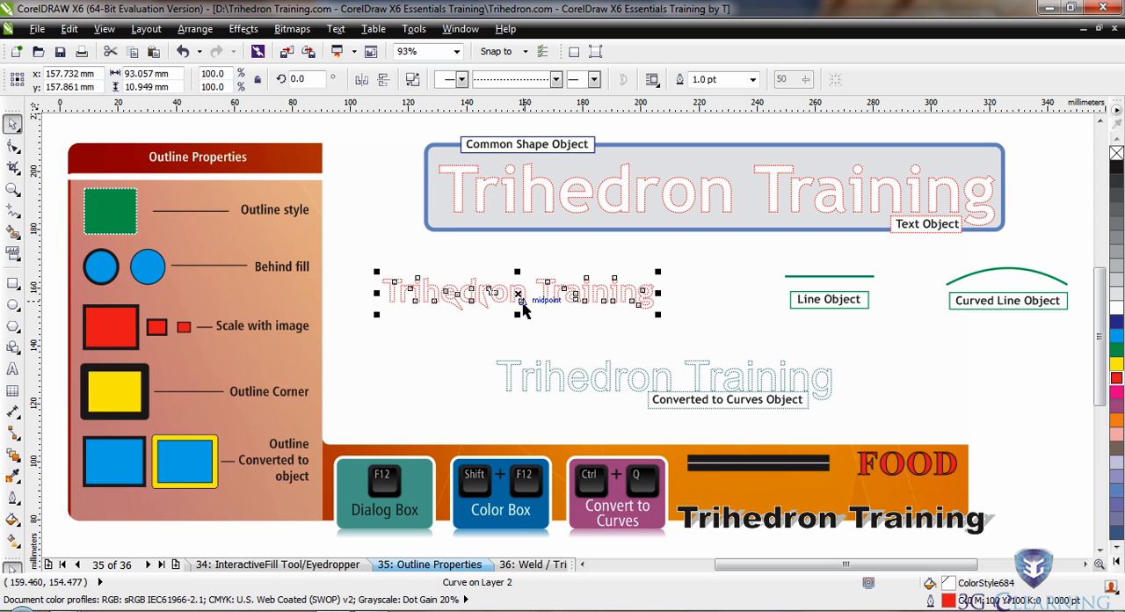
key(Delete)
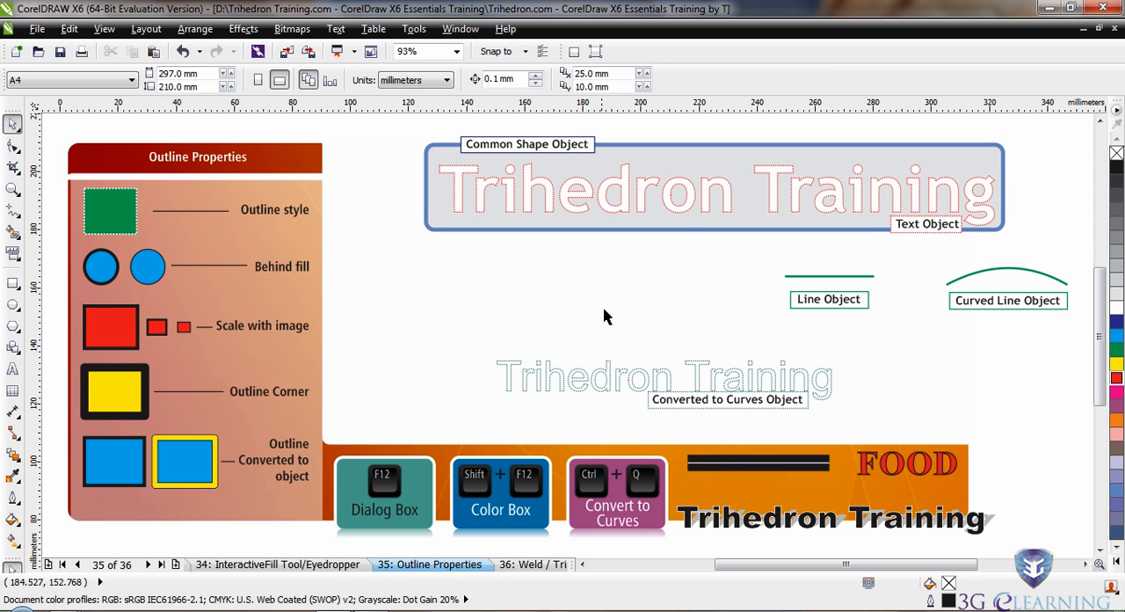
Shift both line samples together with their labels left, so they sit above the converted-to-curves text.
drag(770, 245, 966, 348)
drag(802, 287, 554, 302)
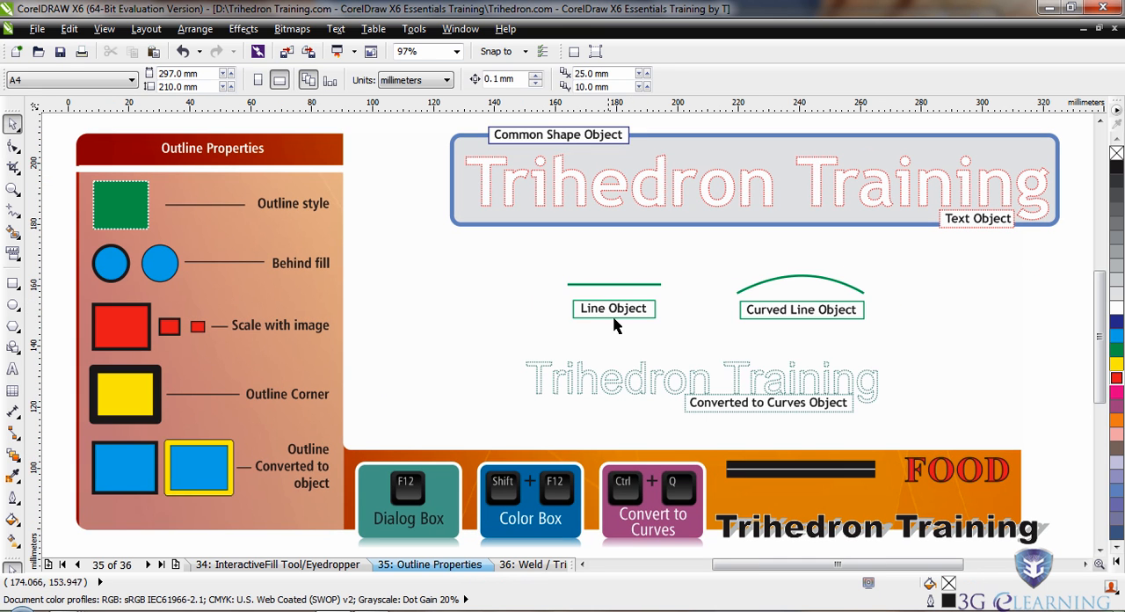
click(643, 391)
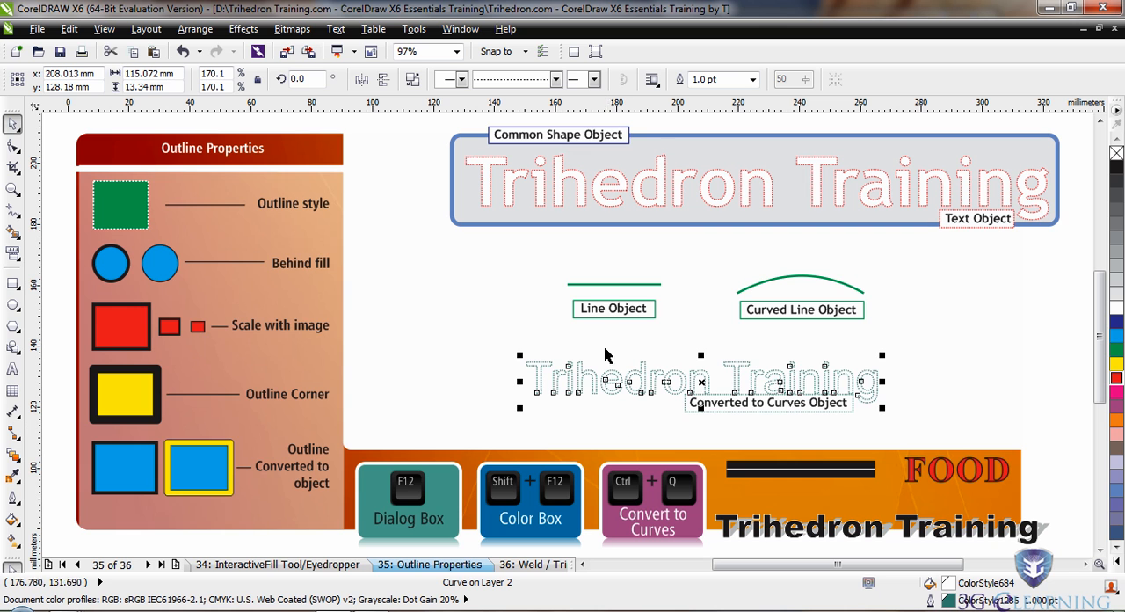
Give the straight line sample a closely spaced dotted style, with Arrowhead 4 at its end and a matching solid arrowhead at its start.
click(613, 284)
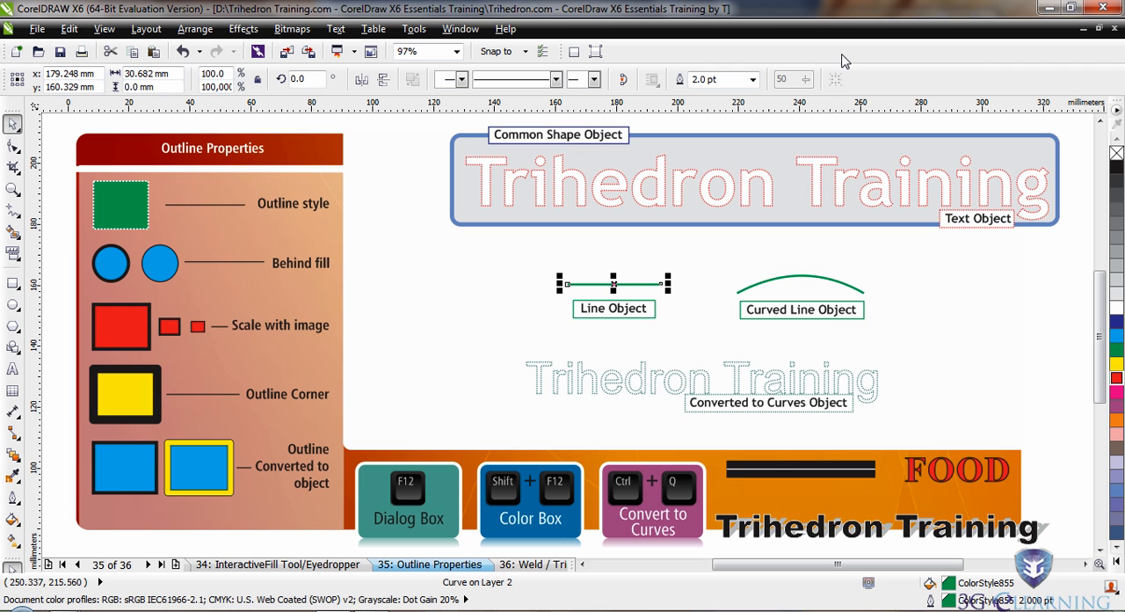
click(556, 80)
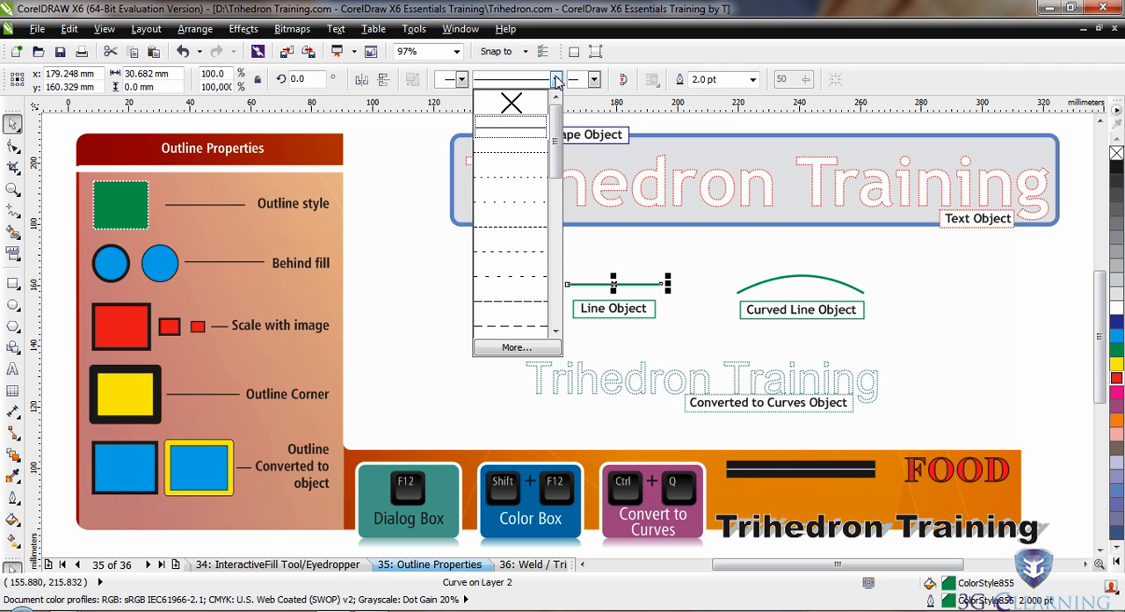
click(526, 153)
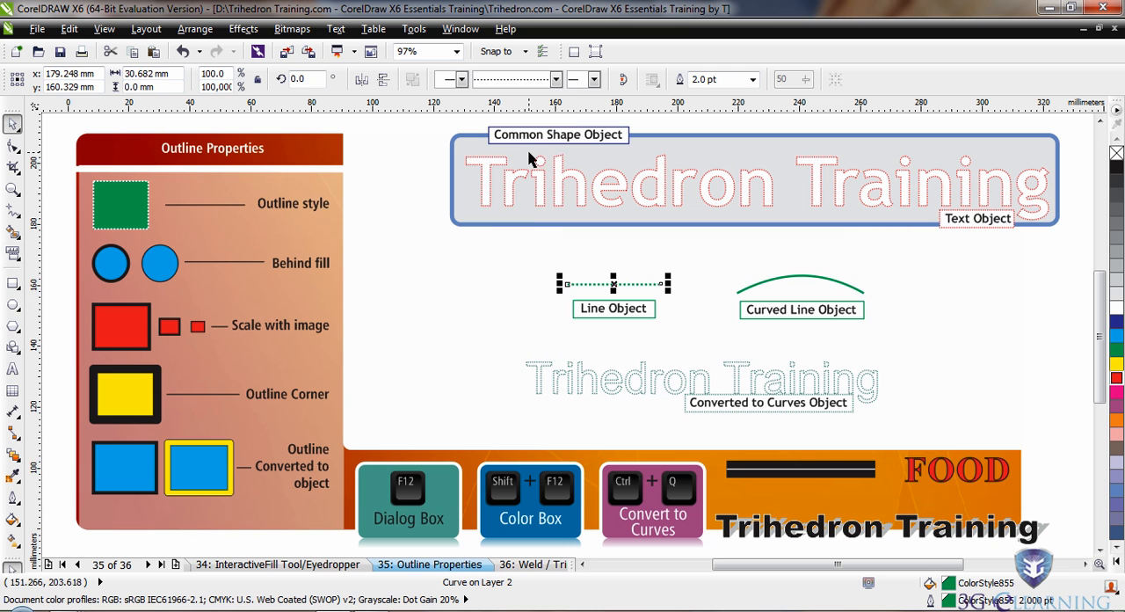
click(594, 80)
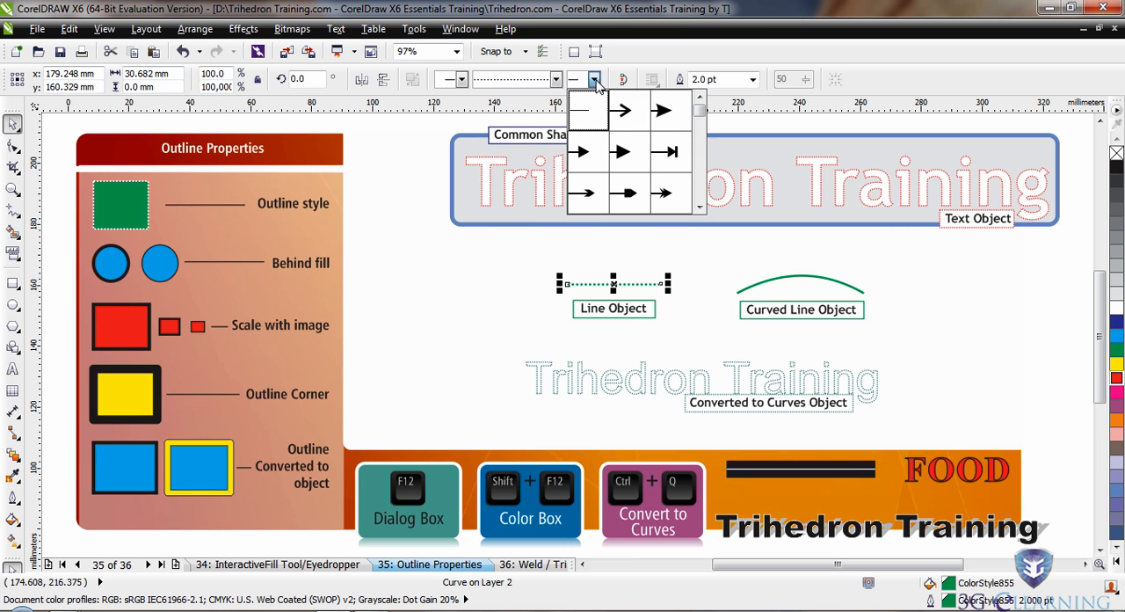
click(621, 152)
click(463, 80)
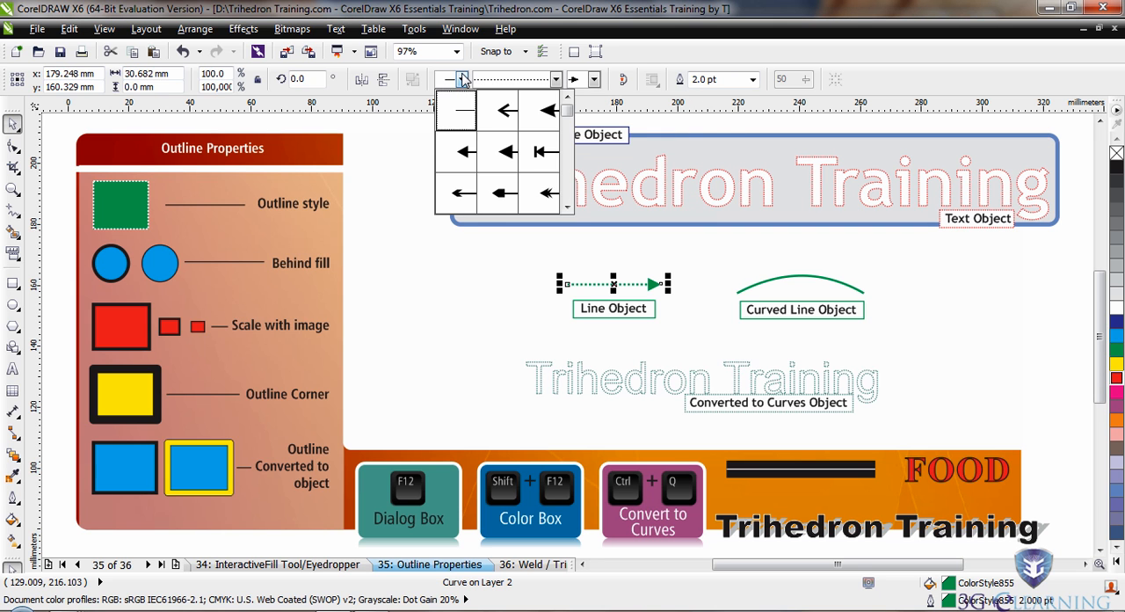
click(501, 157)
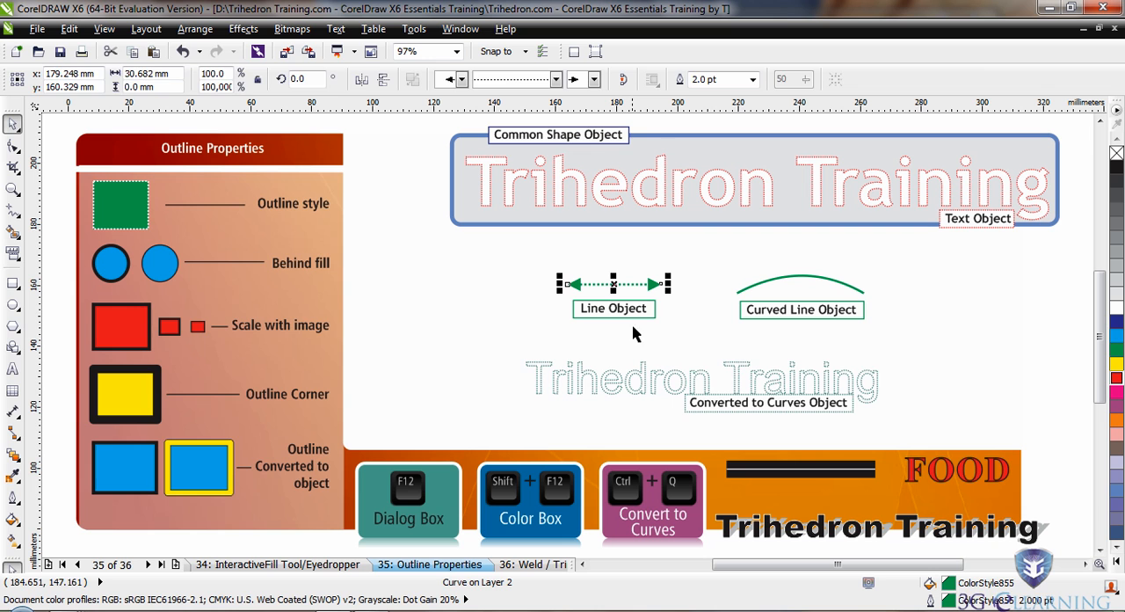
click(702, 293)
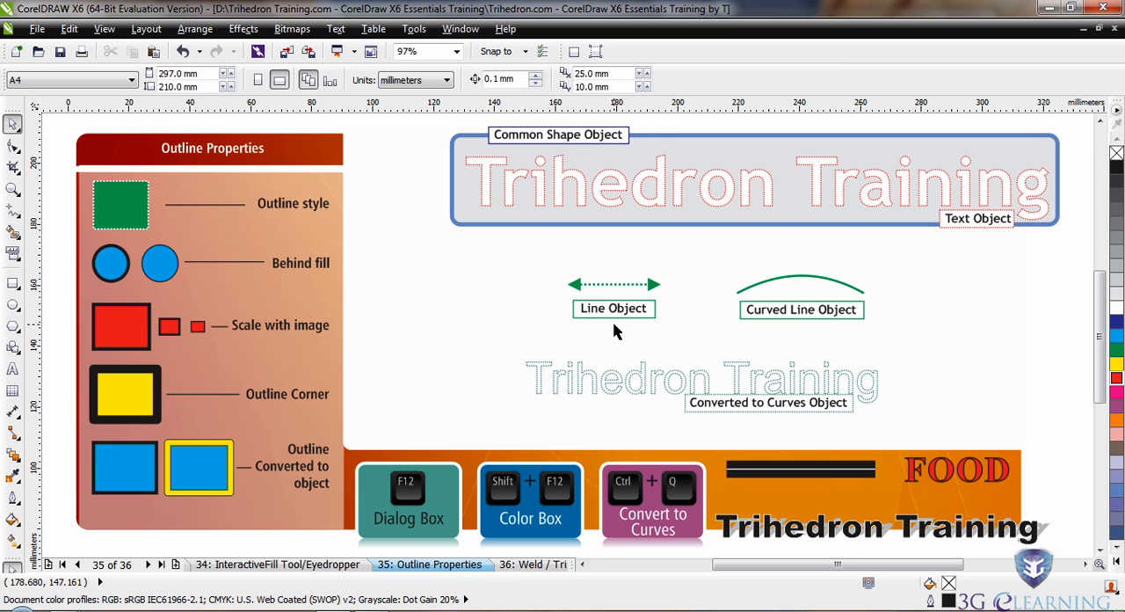
Apply a dotted line style with wider spacing to the curved line sample.
click(779, 281)
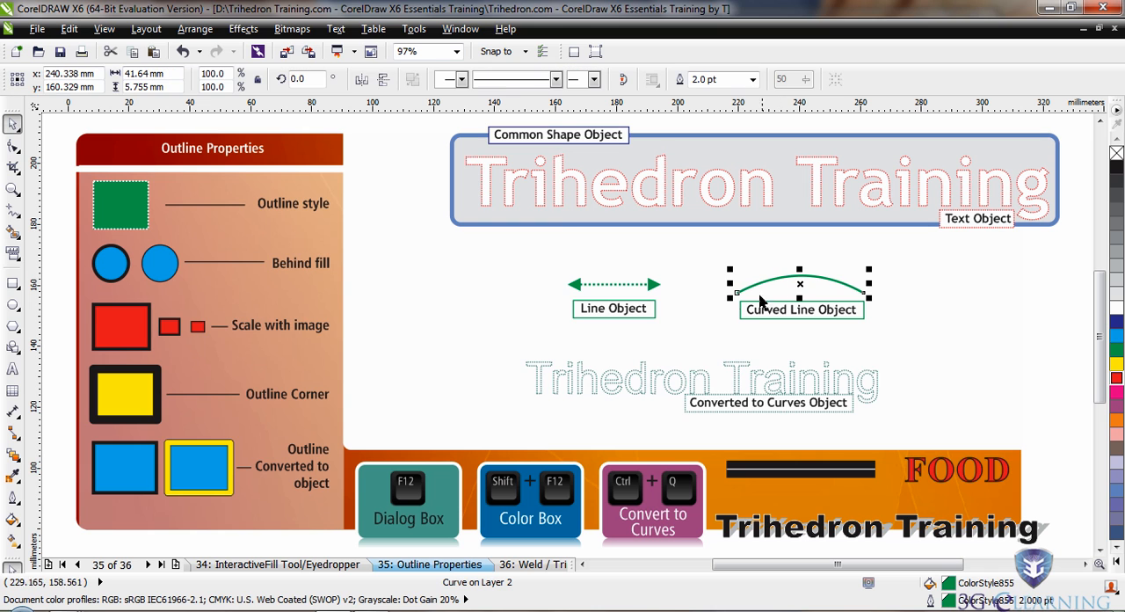
click(555, 79)
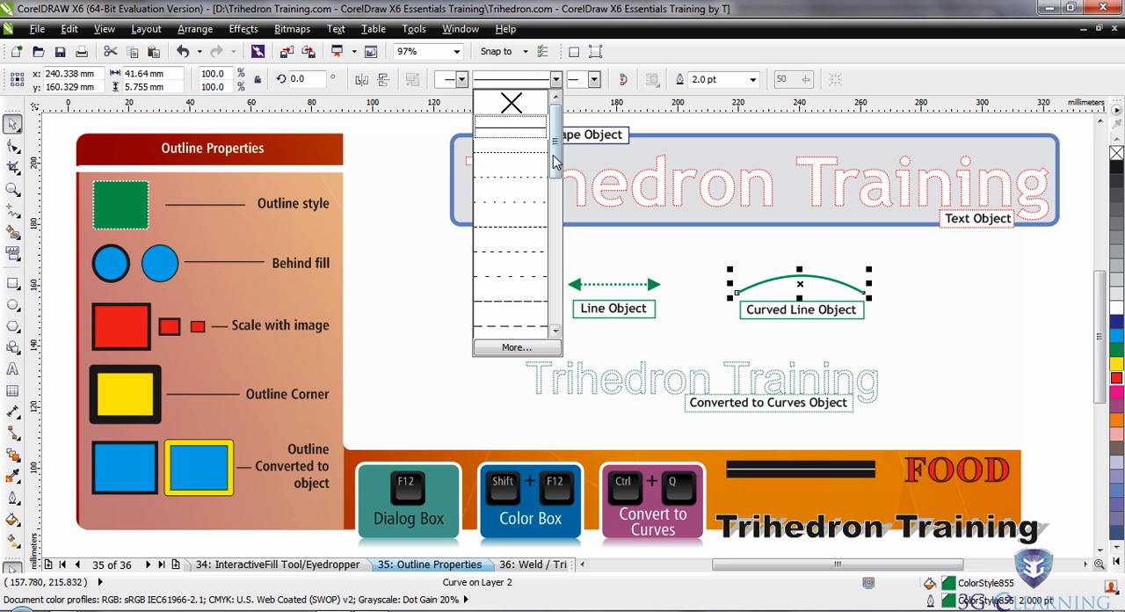
scroll(517, 136, down, 1)
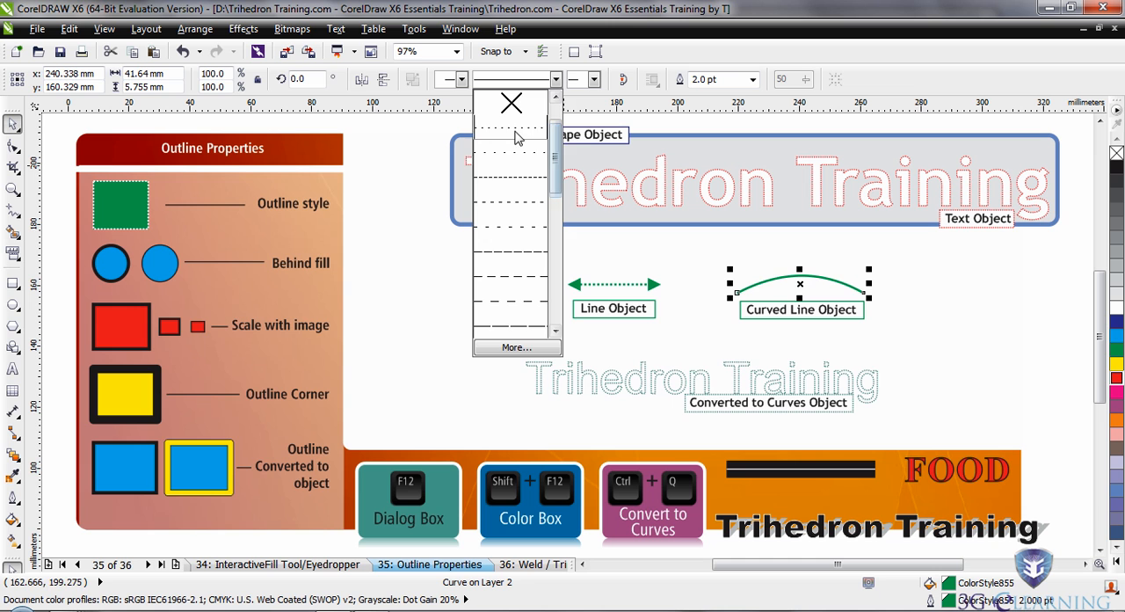
click(516, 134)
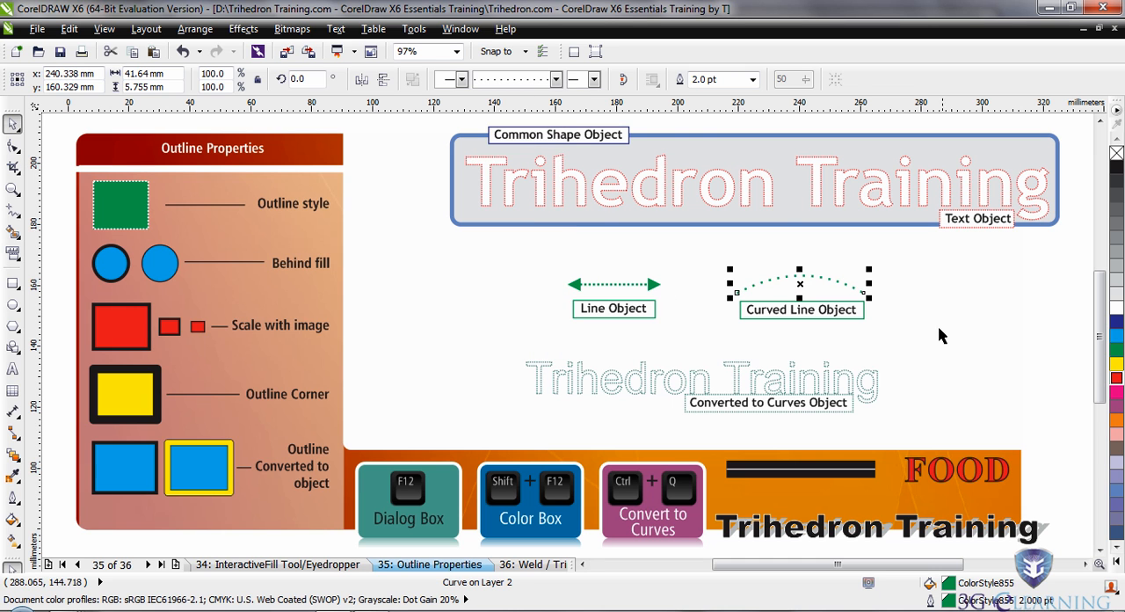
End the curved line with a small filled round dot and start it with the triple-arrow shape, Arrowhead 82.
click(595, 79)
drag(696, 121, 701, 165)
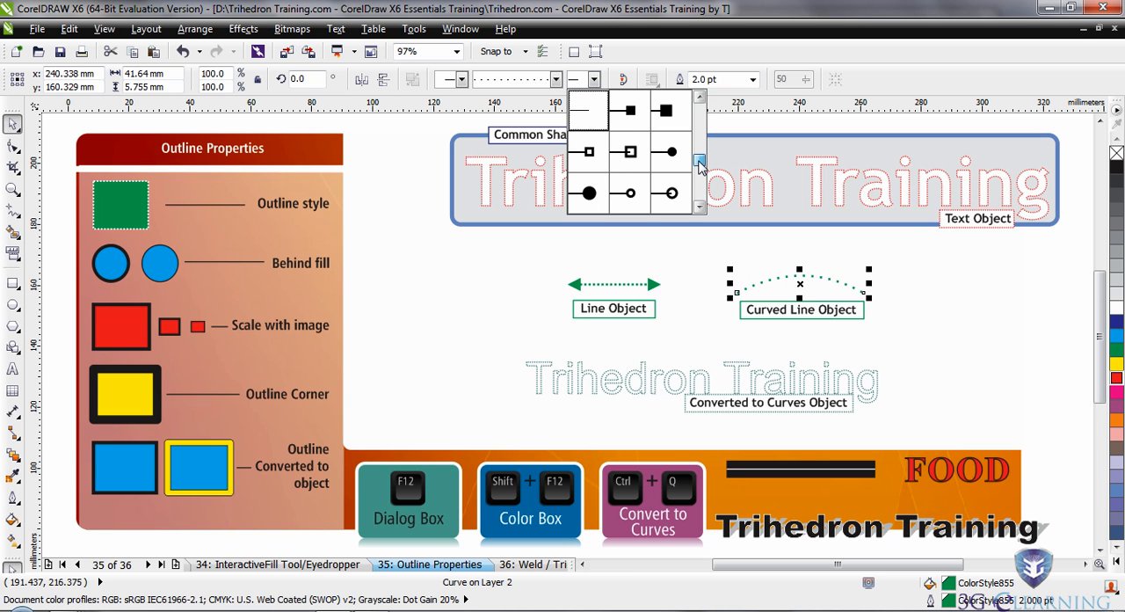
click(672, 152)
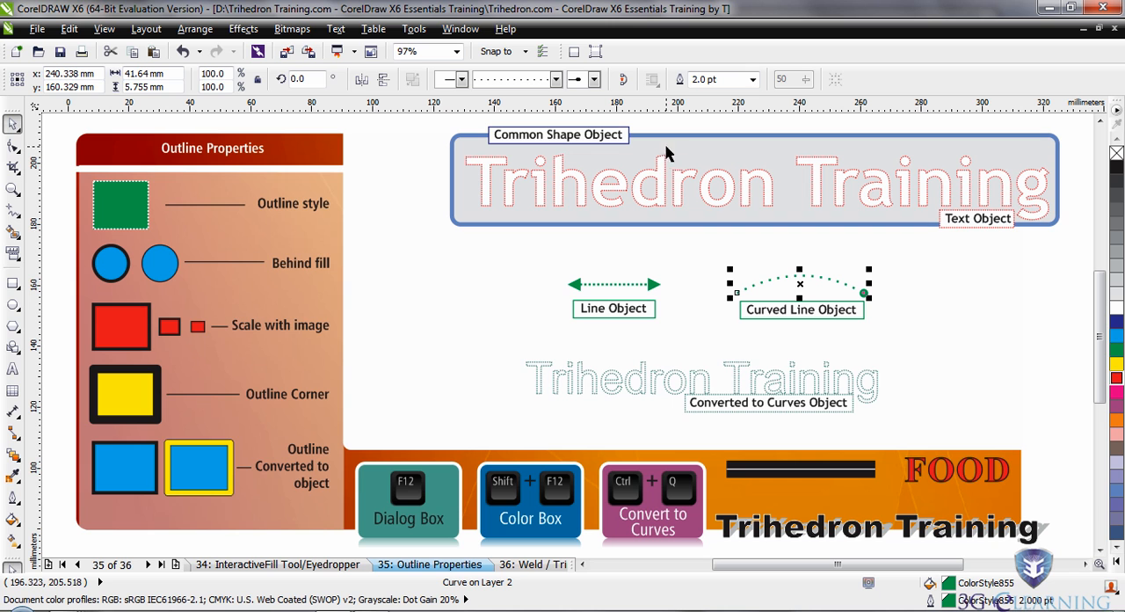
click(461, 80)
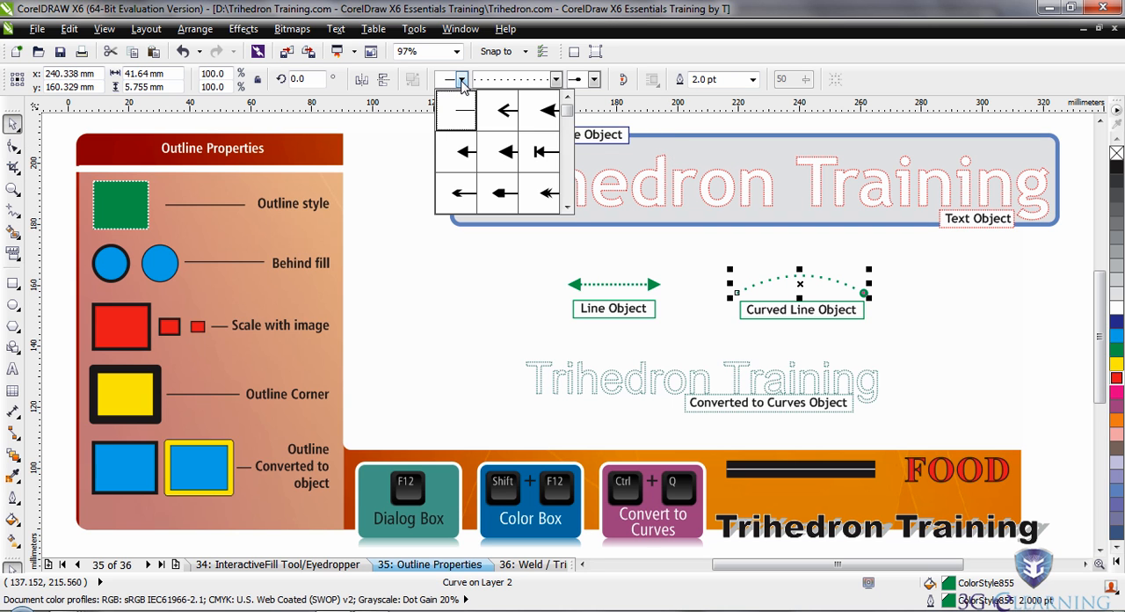
drag(568, 131, 568, 188)
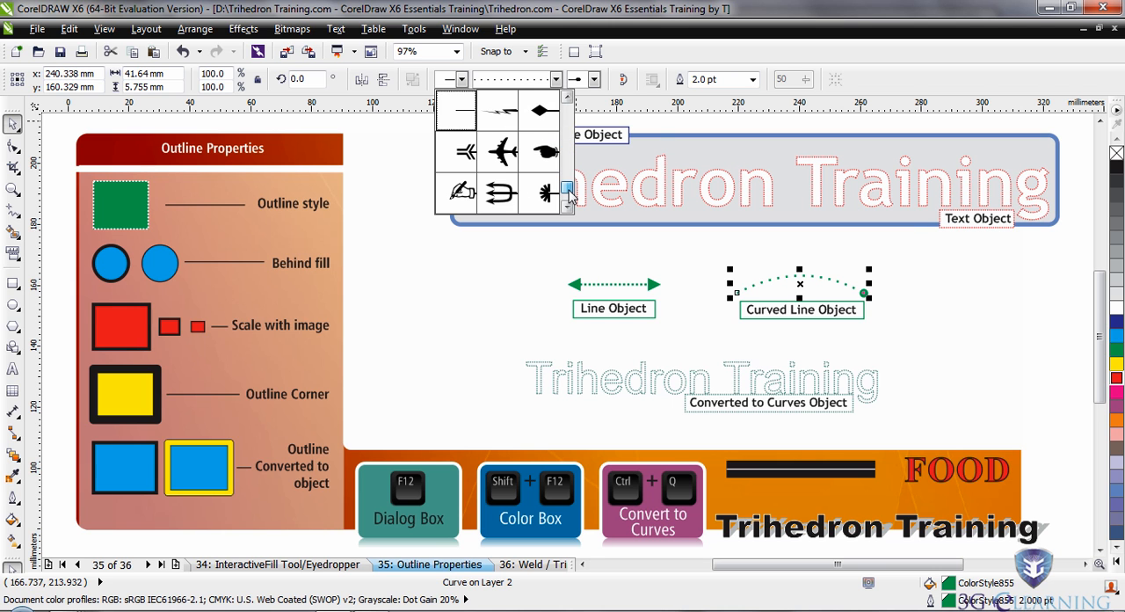
click(489, 194)
click(940, 339)
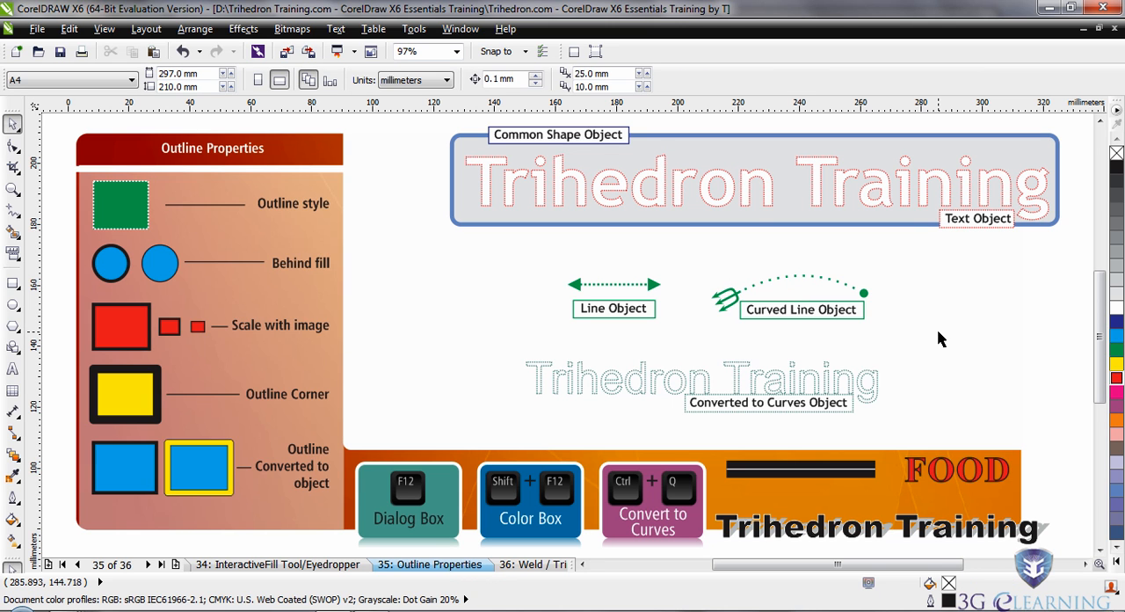
Change the outline of the converted-to-curves "Trihedron Training" text to a solid line style.
click(738, 380)
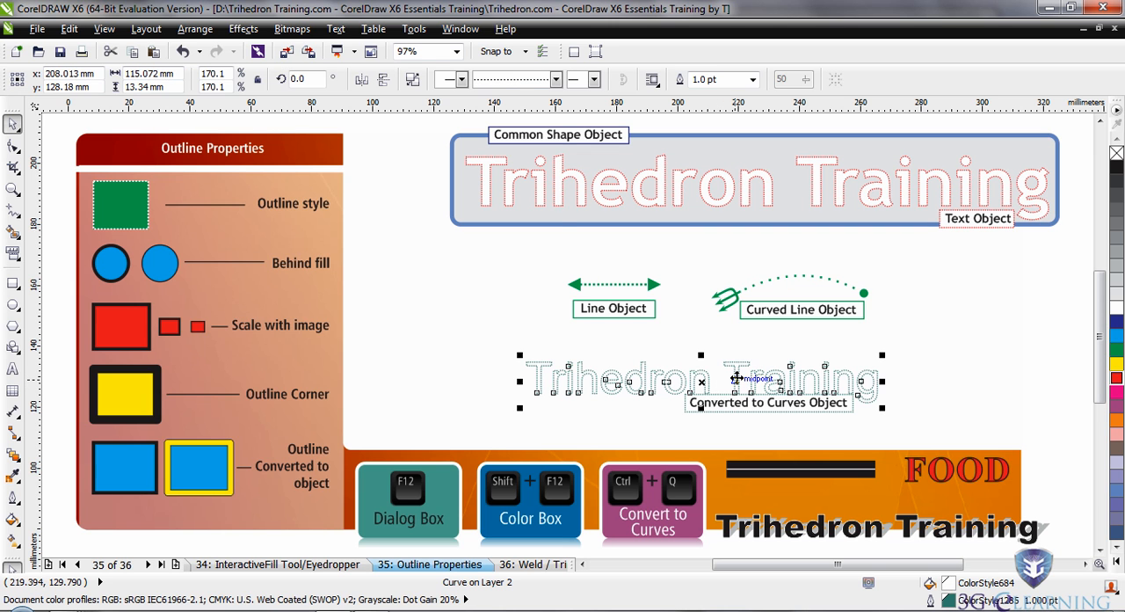
click(556, 80)
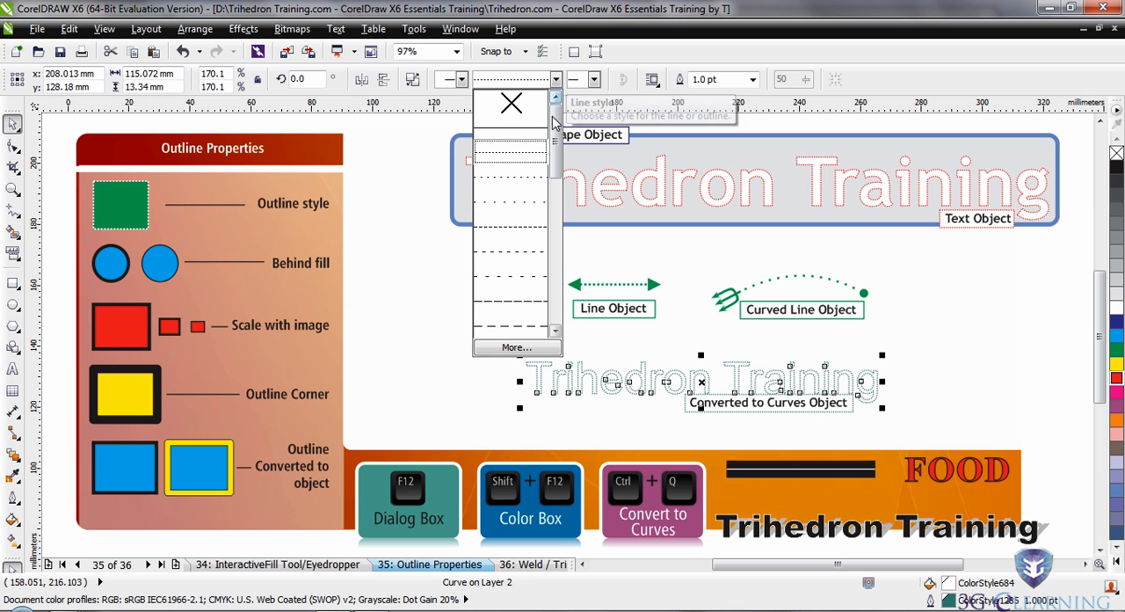
click(510, 129)
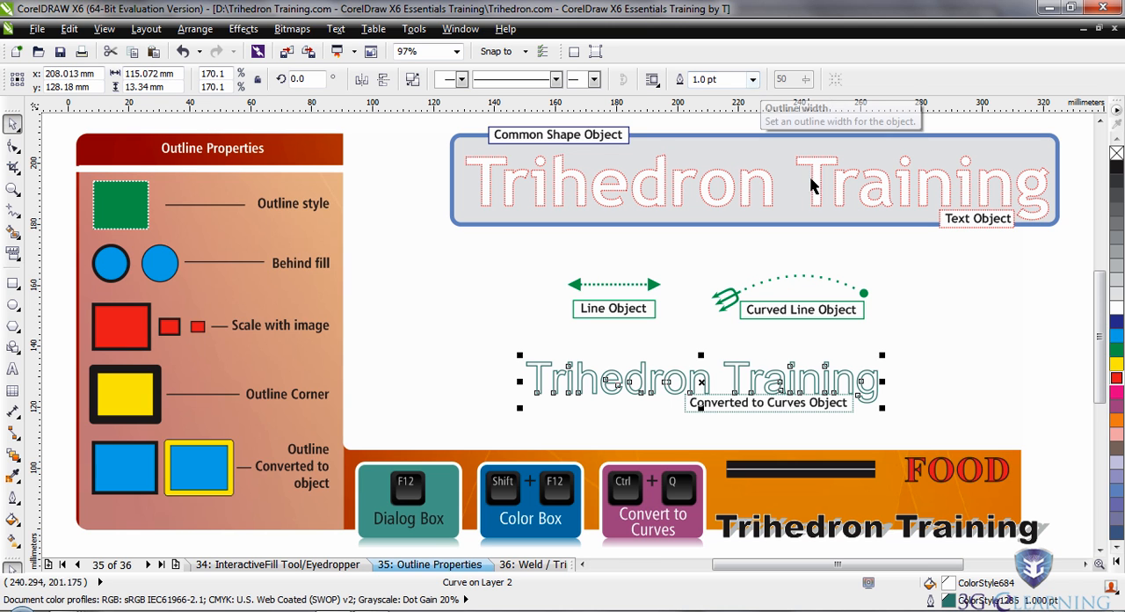
Convert the rounded rectangle behind the large red text to curves, then deselect it.
click(826, 229)
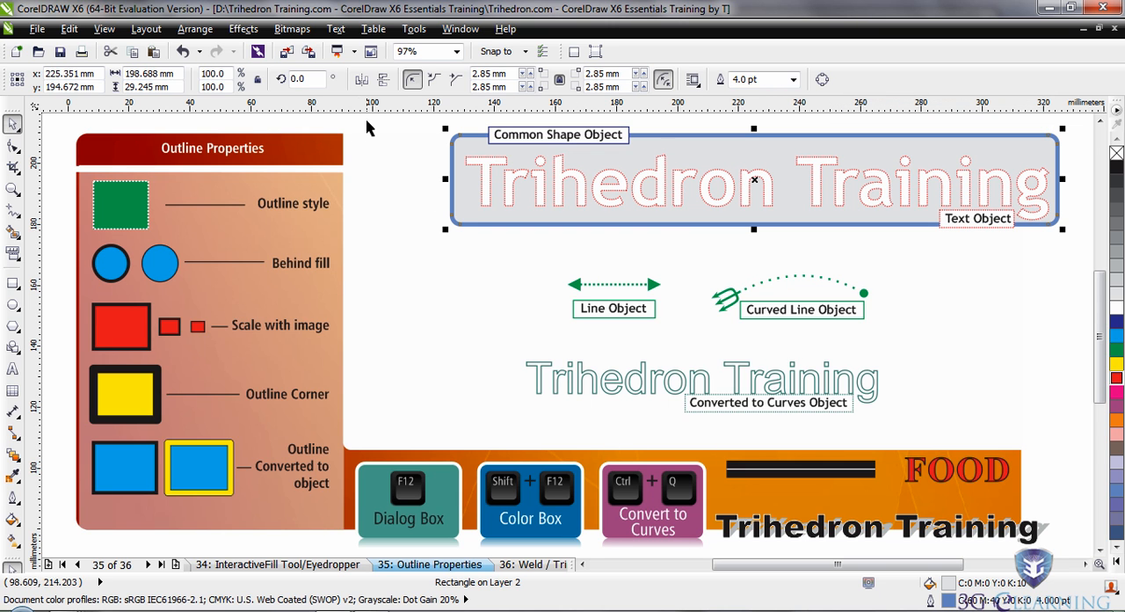
click(195, 29)
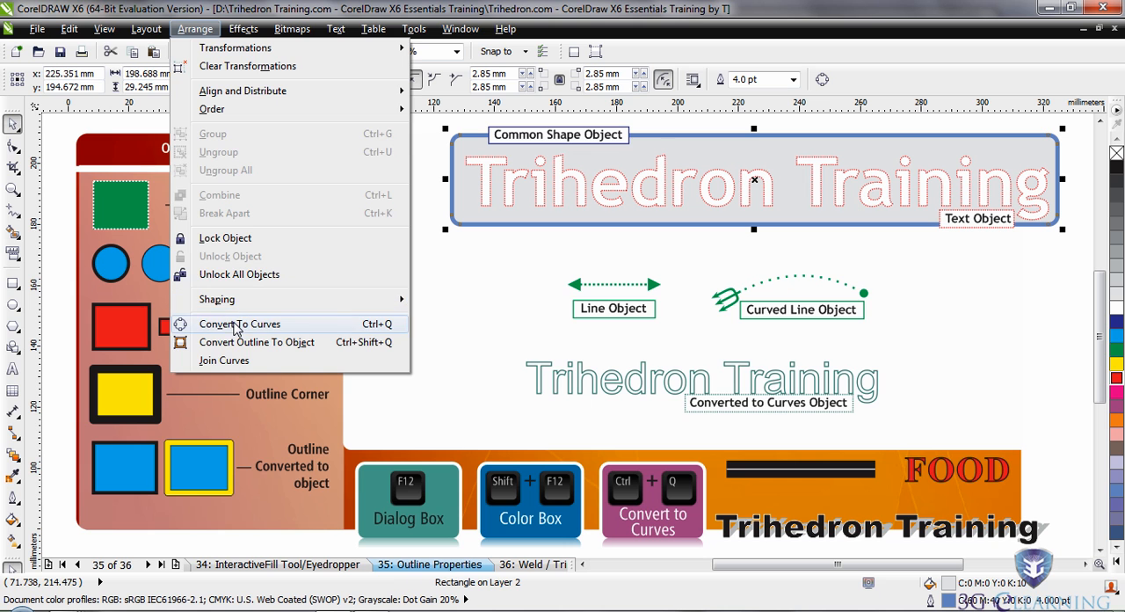
click(493, 326)
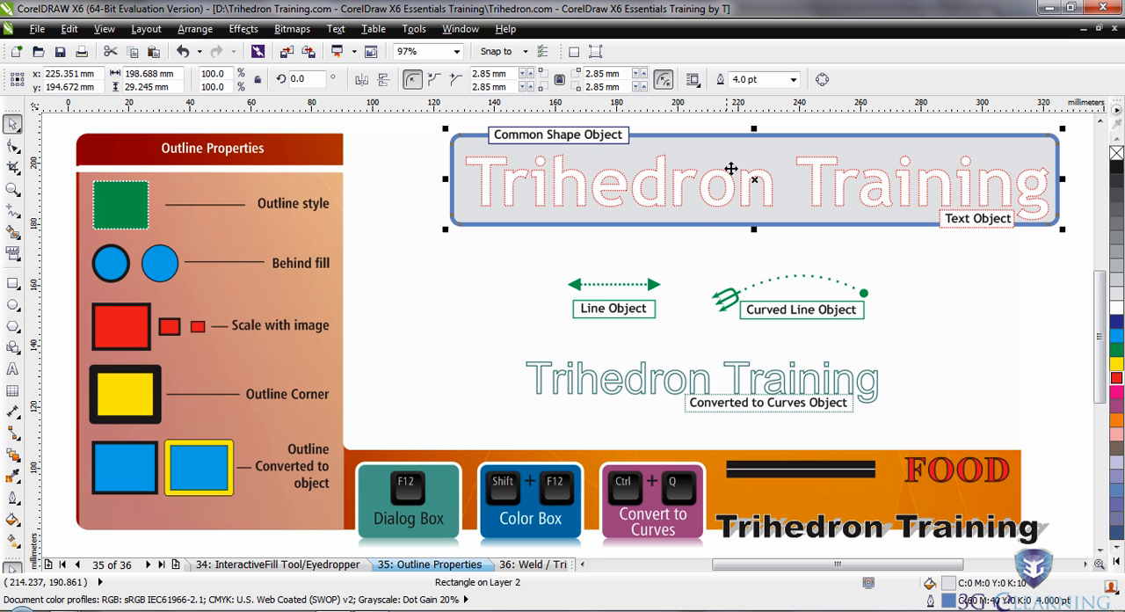
click(822, 80)
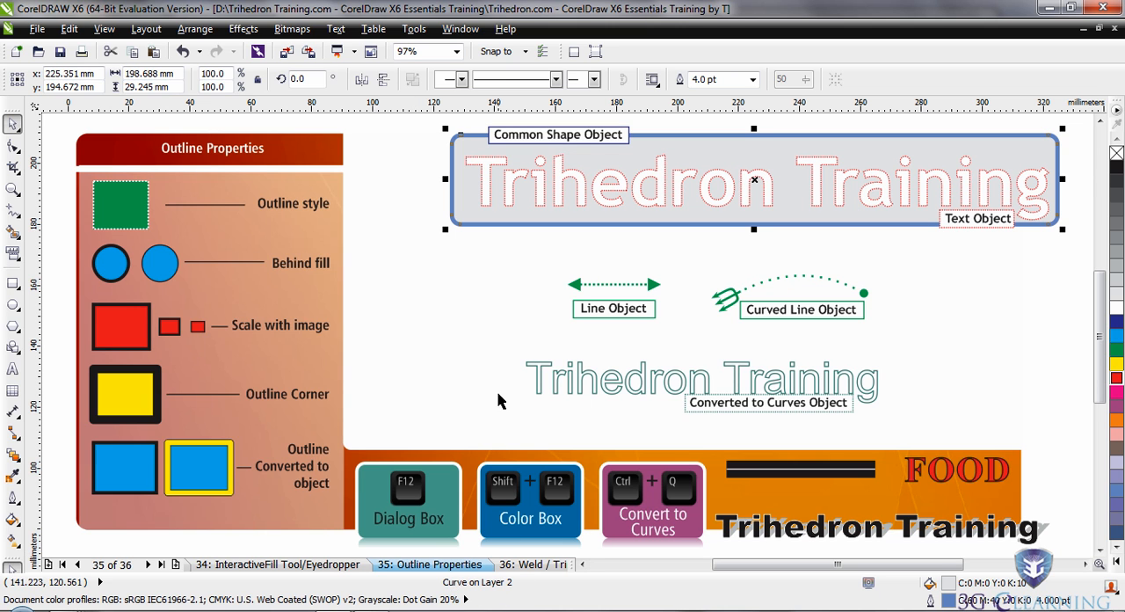
click(494, 274)
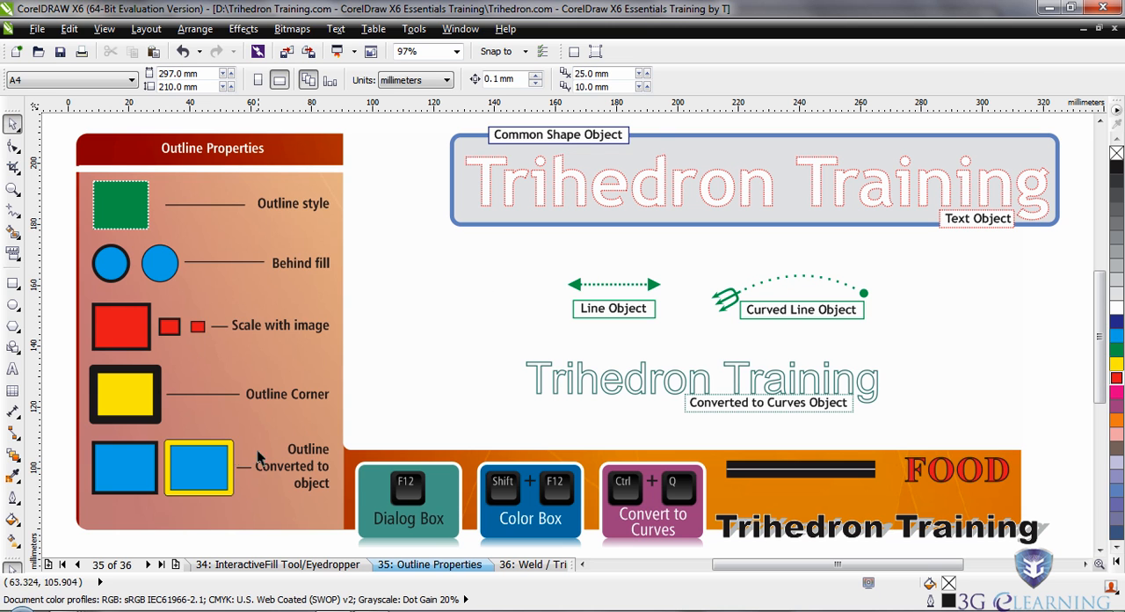
Set the outline width of the large red "Trihedron Training" text to 2 pt.
click(15, 504)
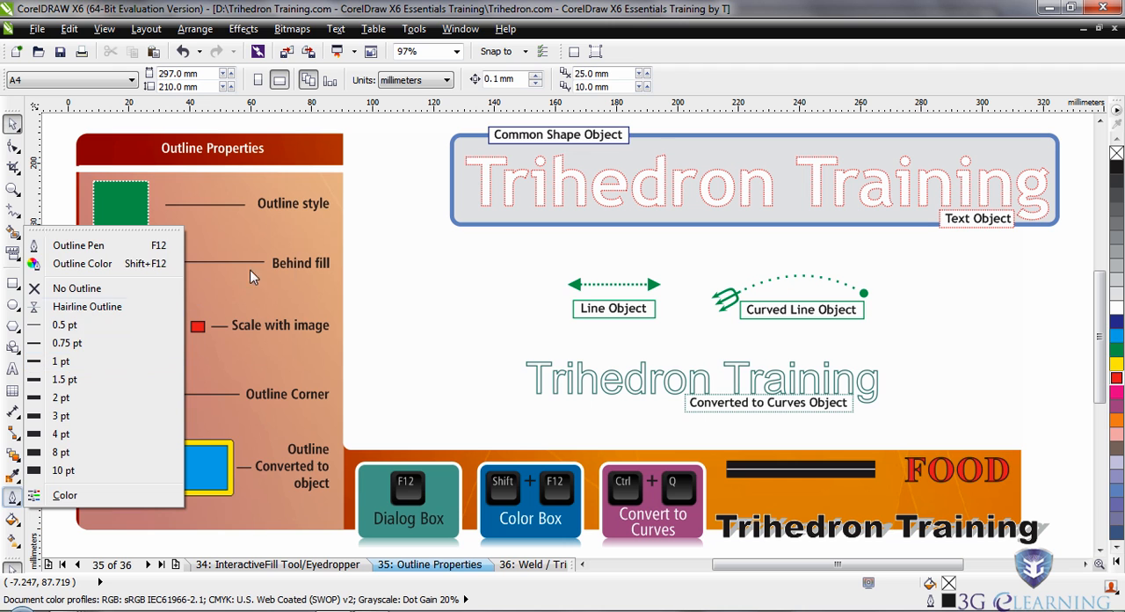
click(442, 278)
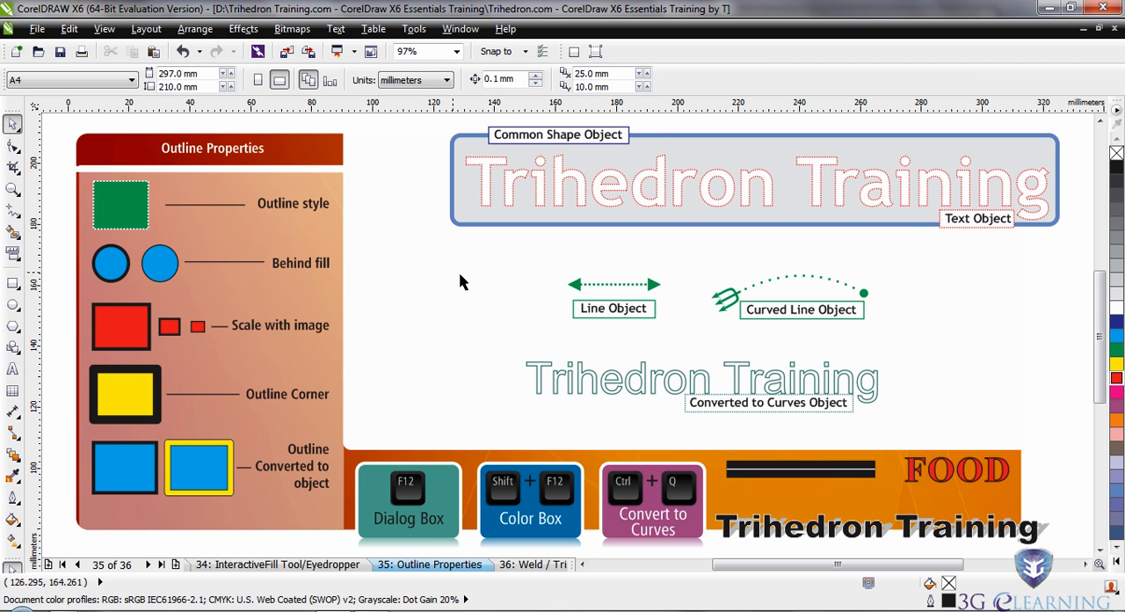
click(688, 188)
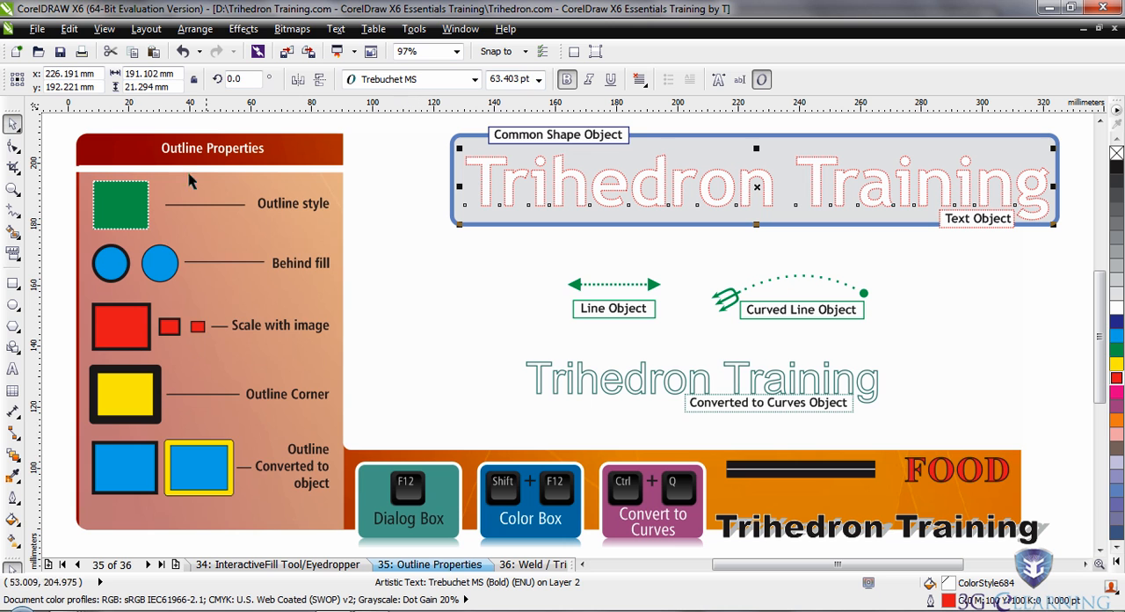
click(13, 501)
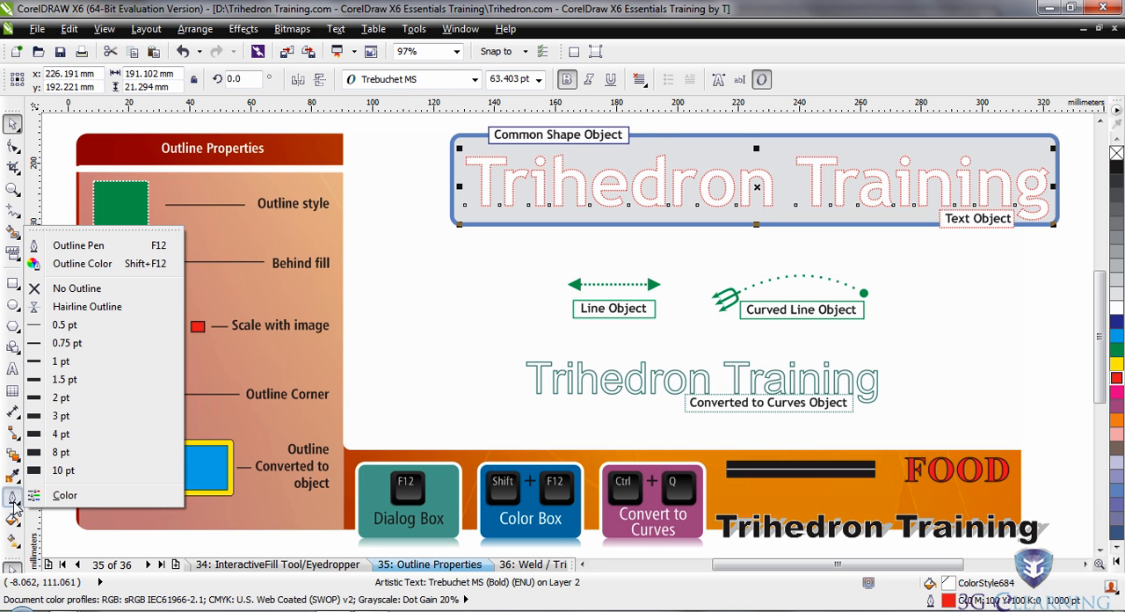
click(67, 401)
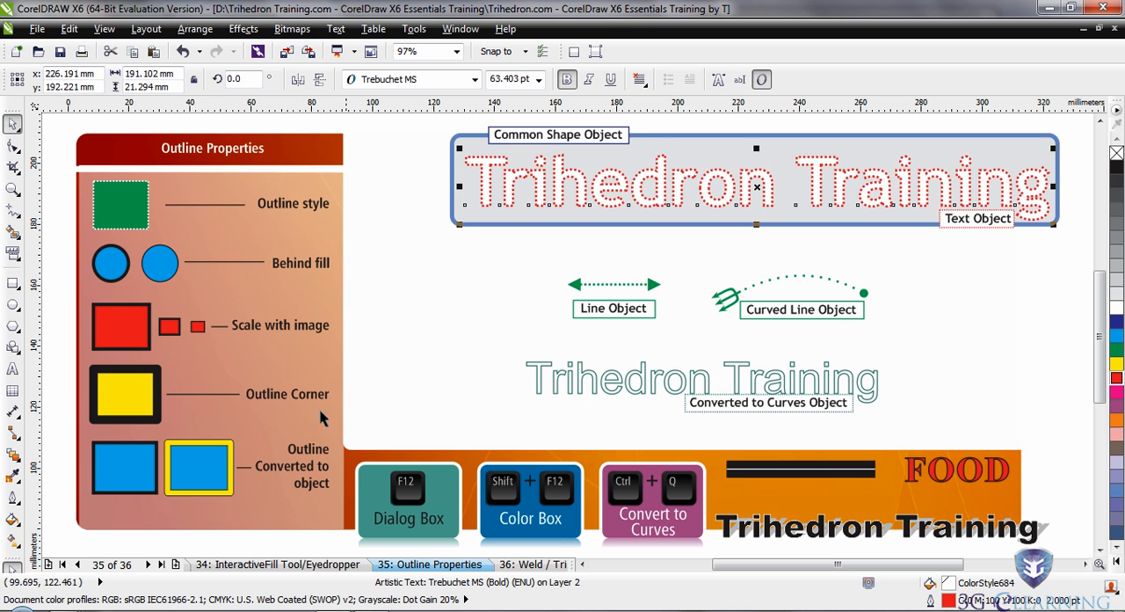
Detach the outline tool's flyout and dock it as a horizontal toolbar above the drawing area.
click(19, 502)
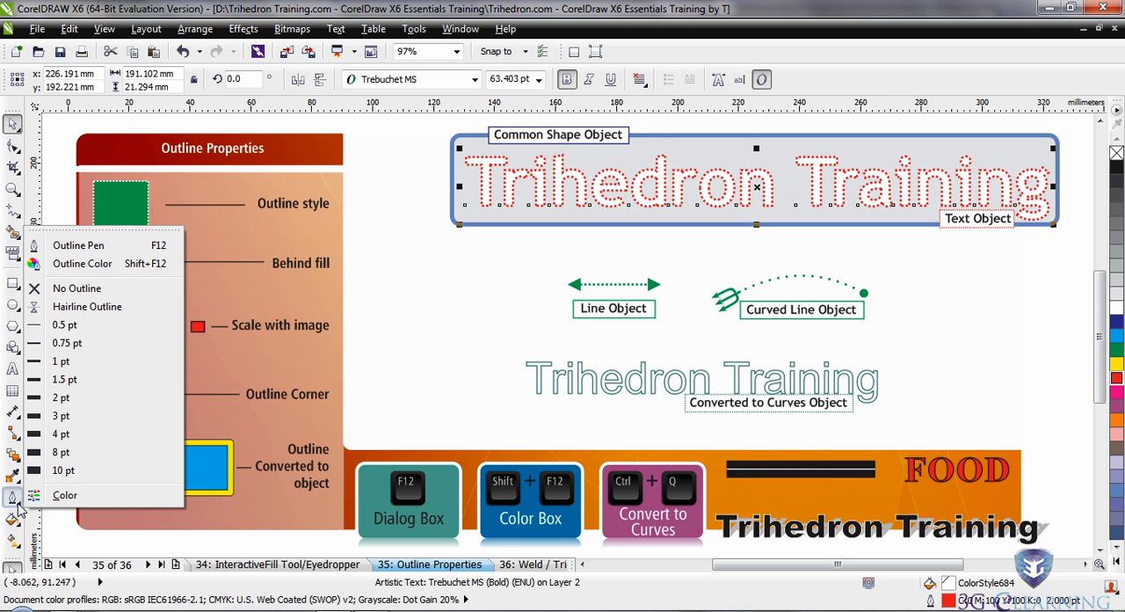
drag(107, 232, 345, 110)
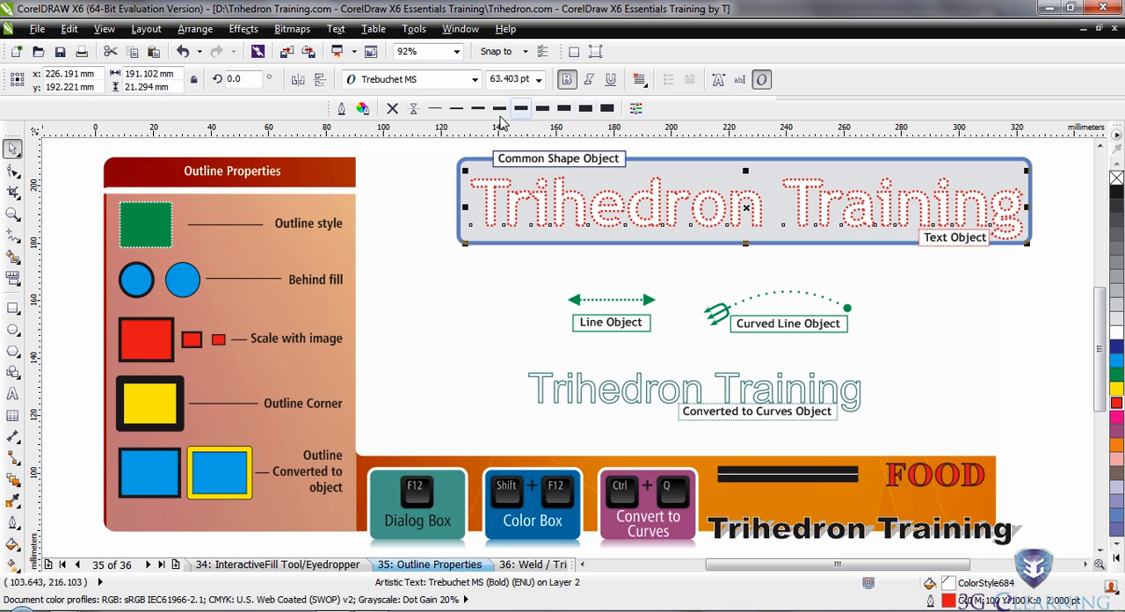
click(13, 522)
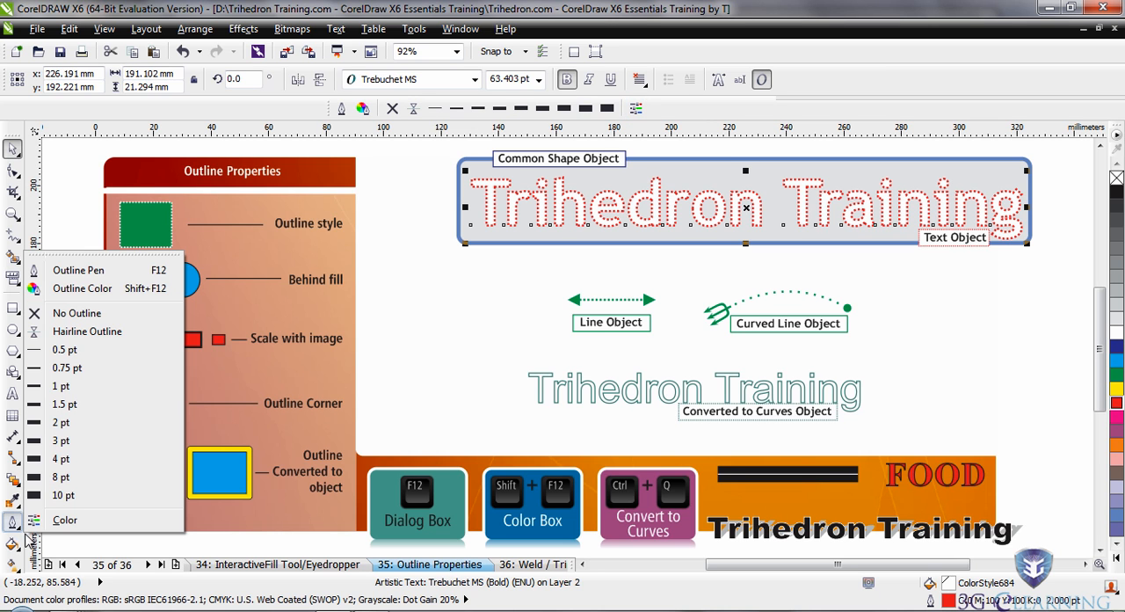
click(396, 202)
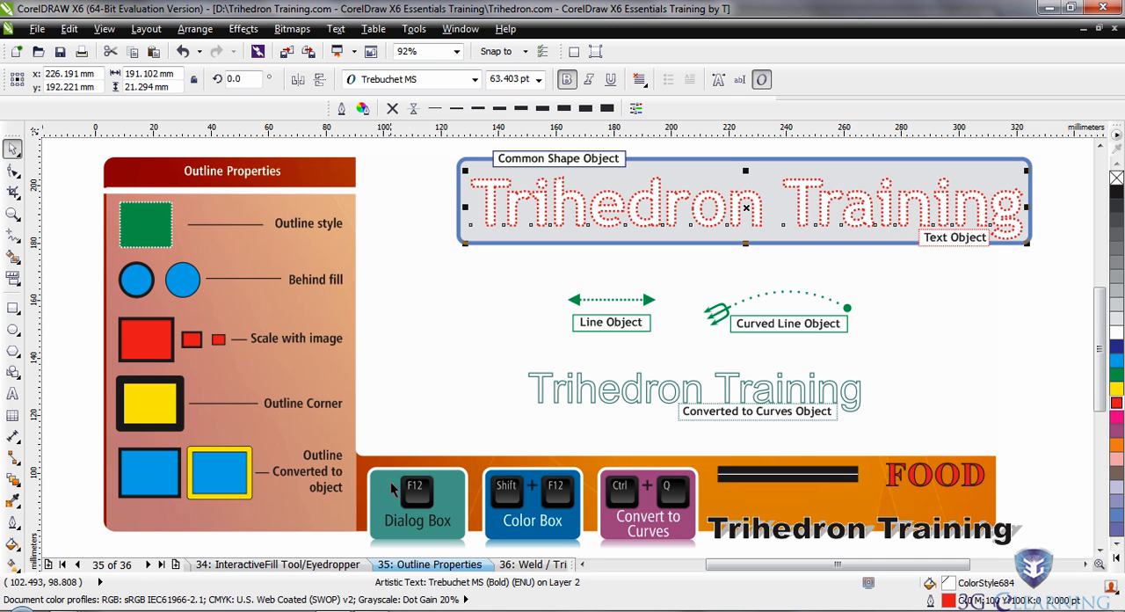
Apply a dash-dot line style to the outline of the large red "Trihedron Training" text using the Outline Pen settings.
key(F12)
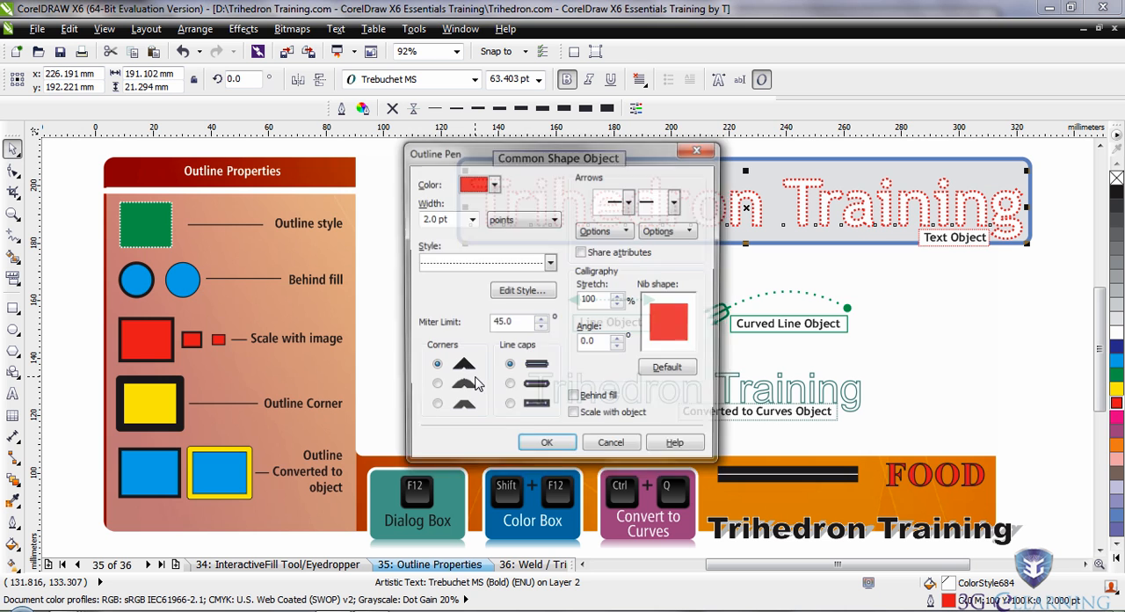
drag(552, 156, 232, 108)
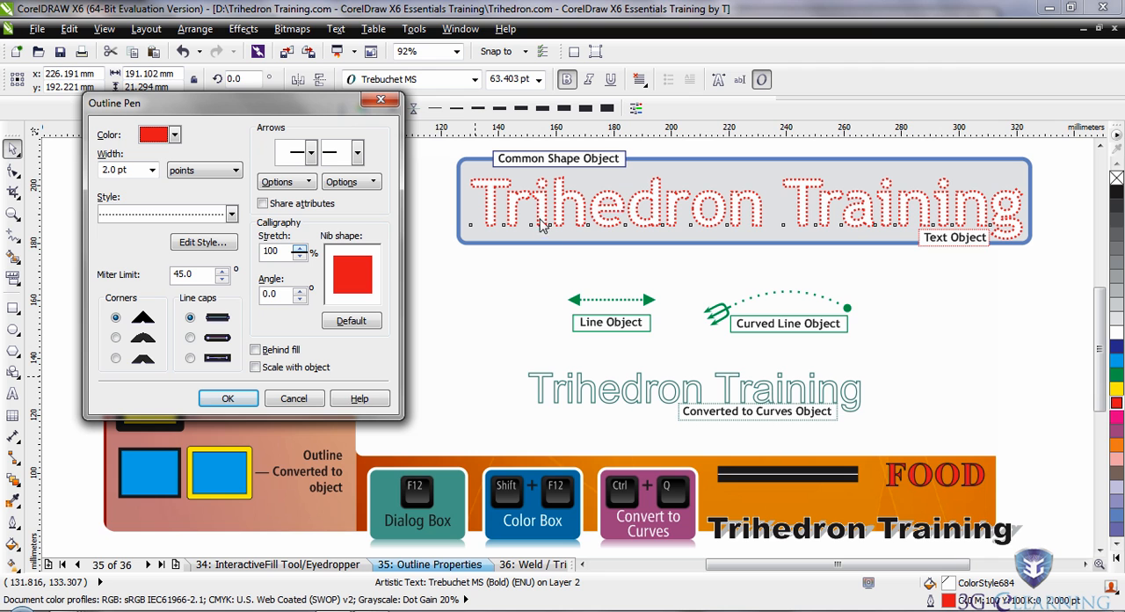
click(232, 214)
drag(231, 246, 230, 299)
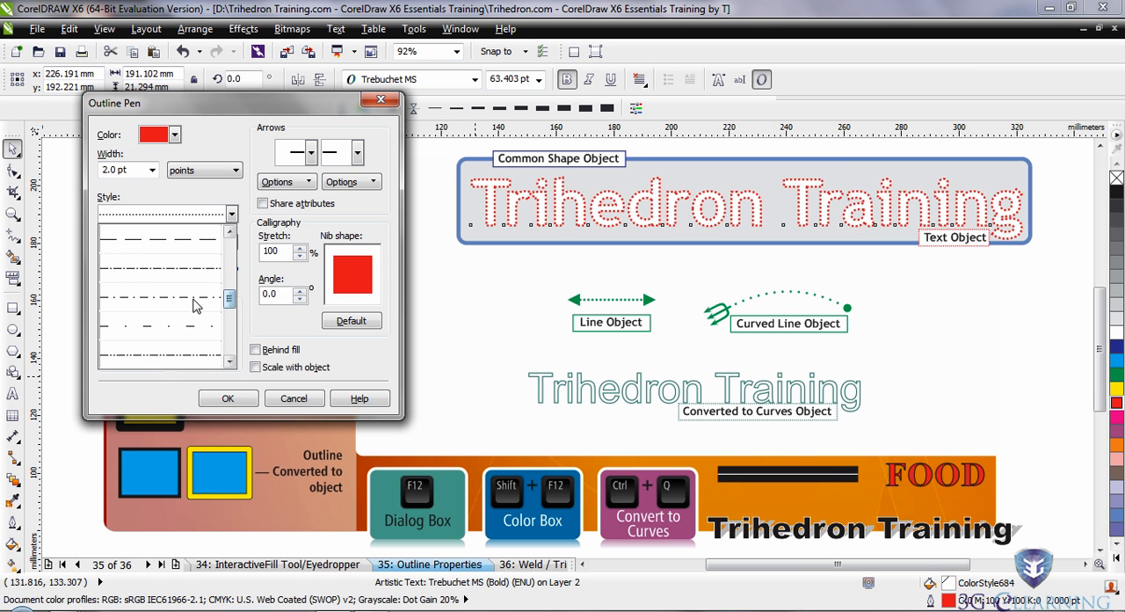
click(187, 301)
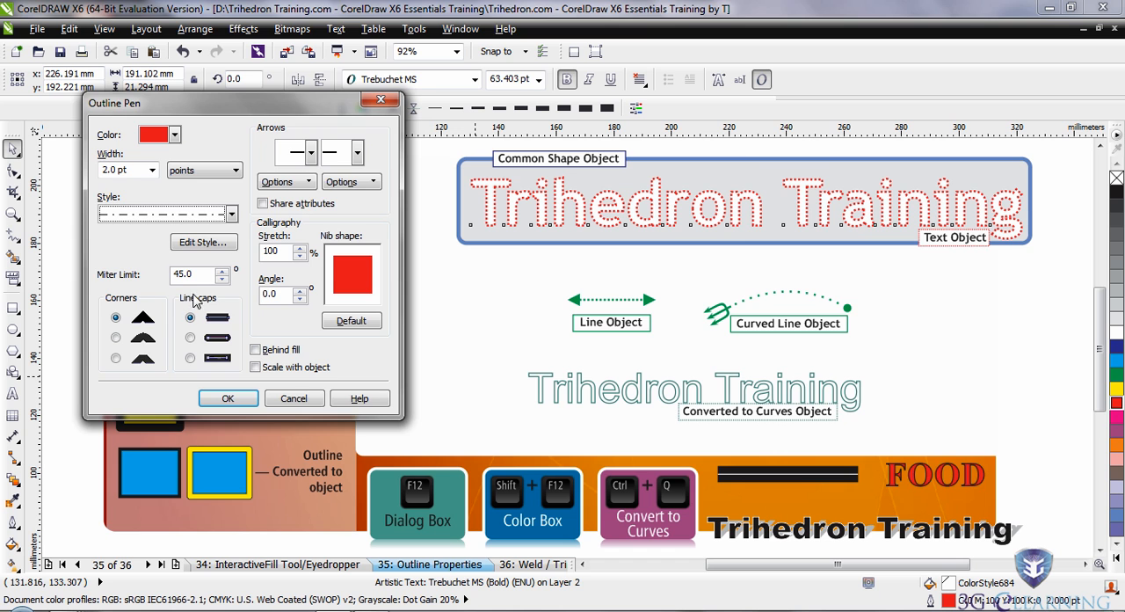
click(236, 399)
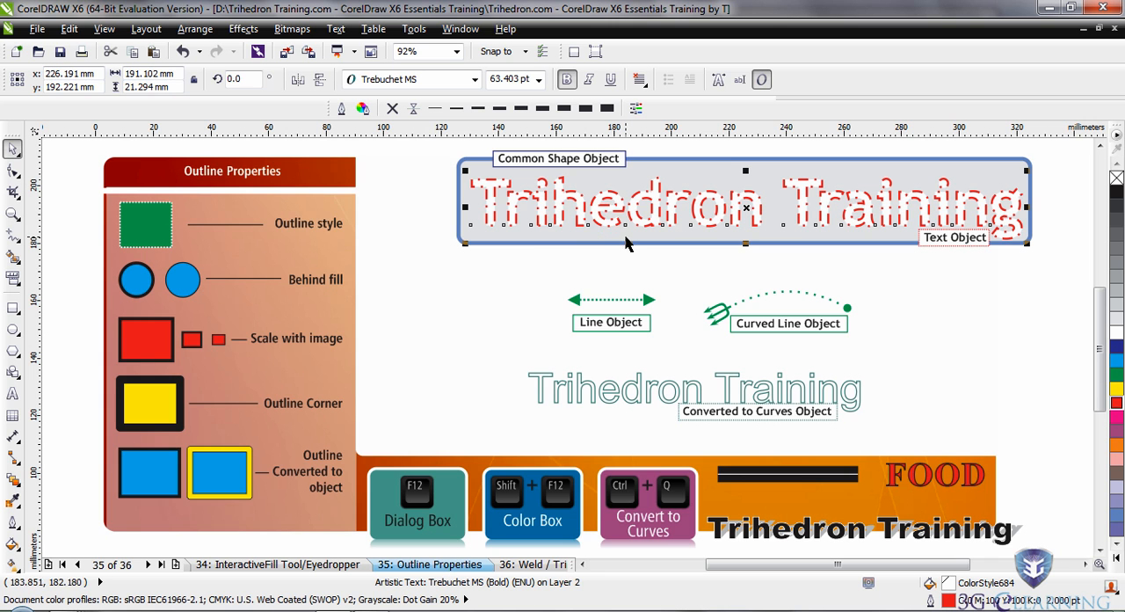
Set the outline width of the large red "Trihedron Training" text to 1.5 pt.
click(14, 214)
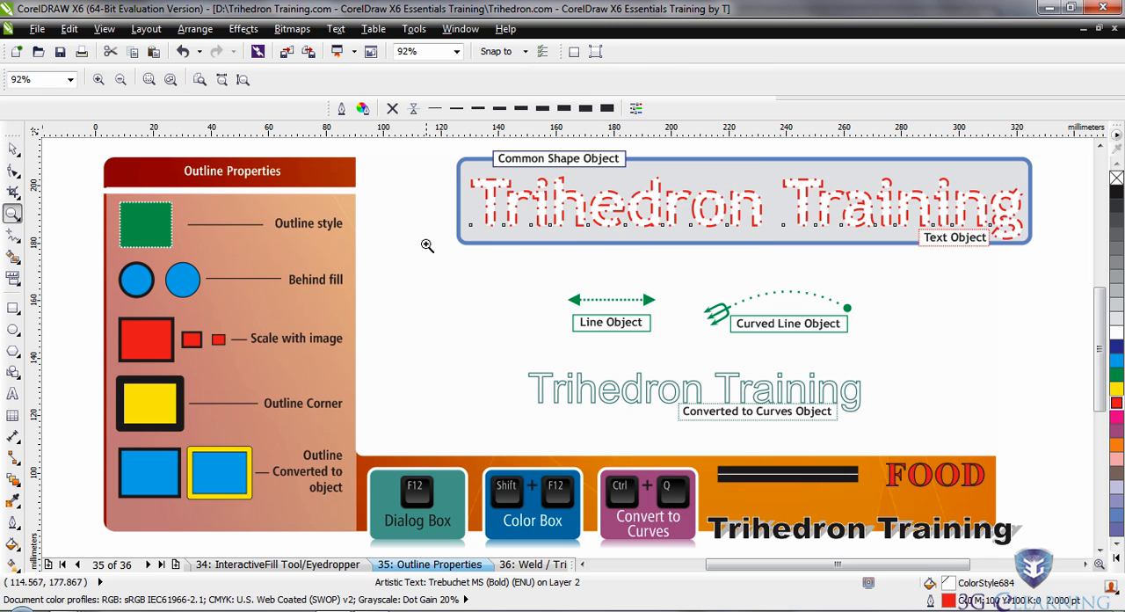
drag(427, 148, 1048, 278)
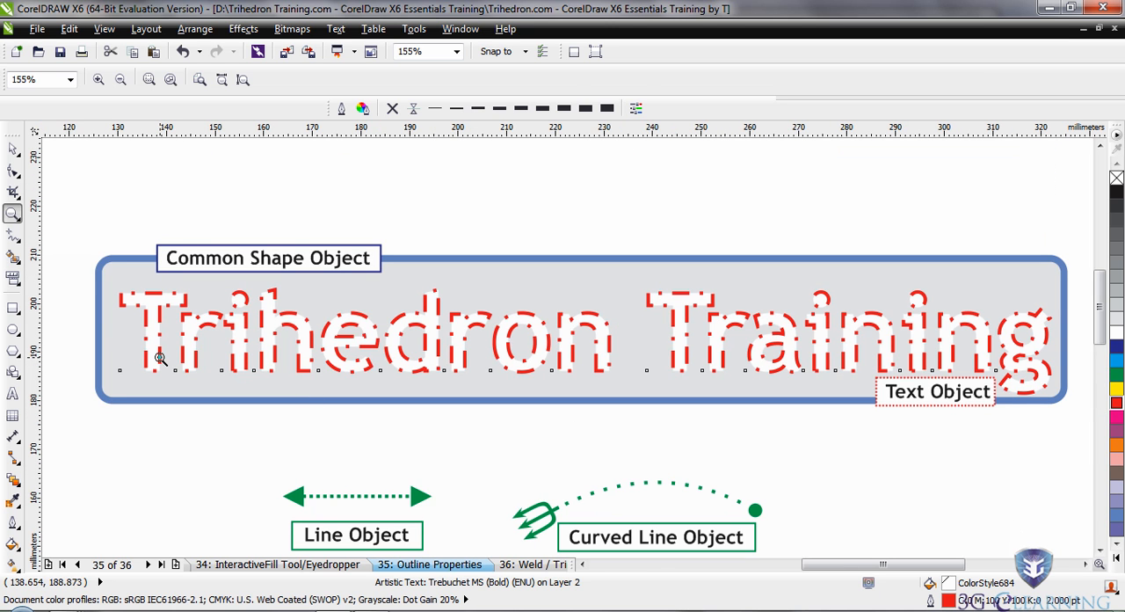
click(14, 150)
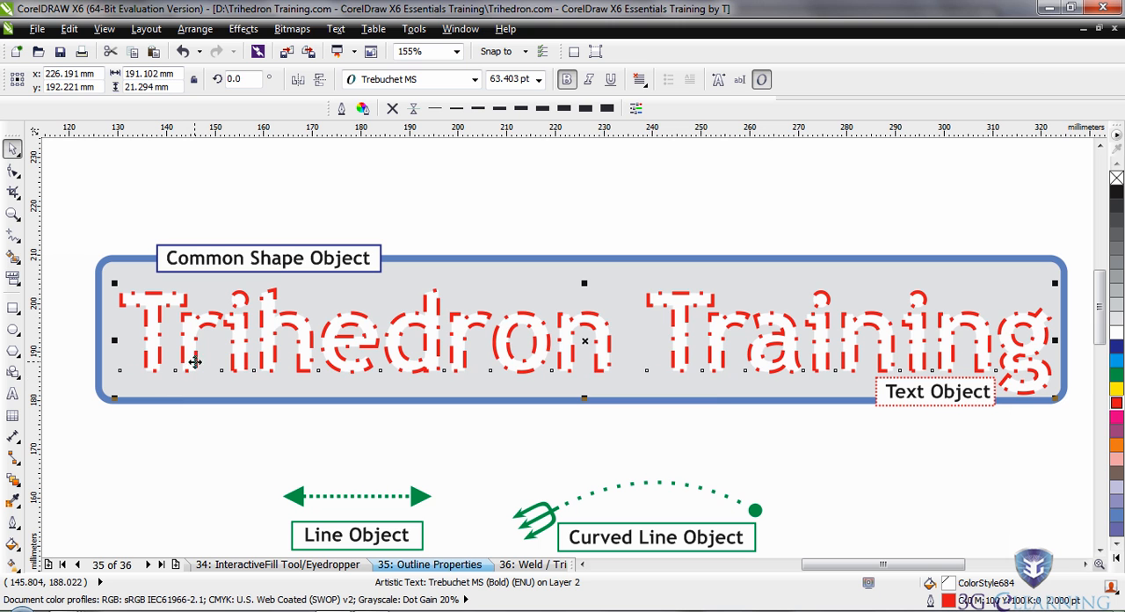
key(F12)
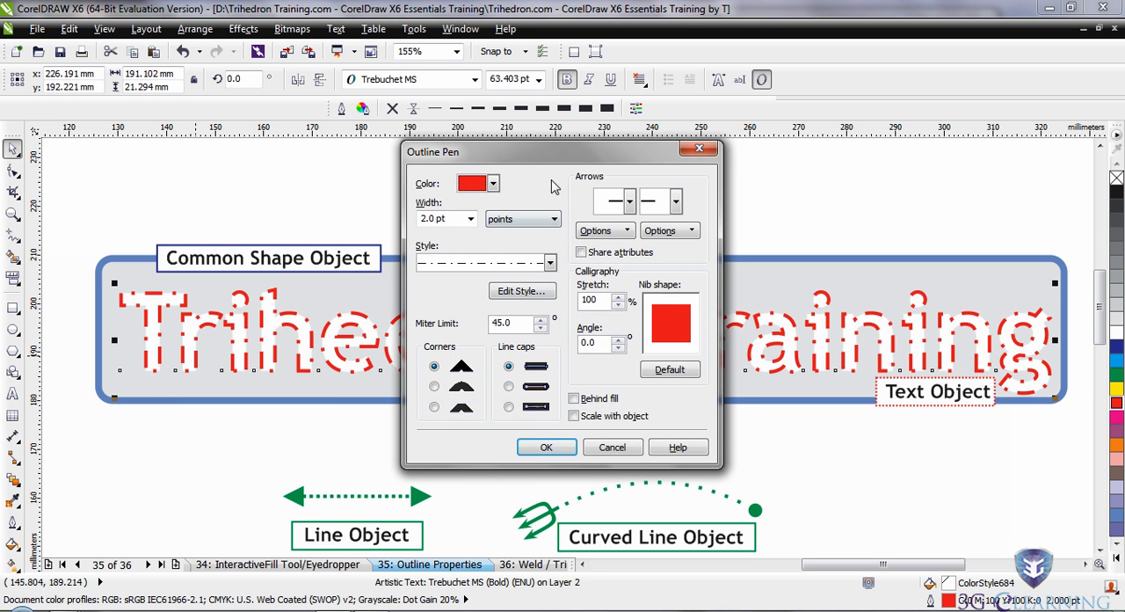
drag(539, 157, 847, 146)
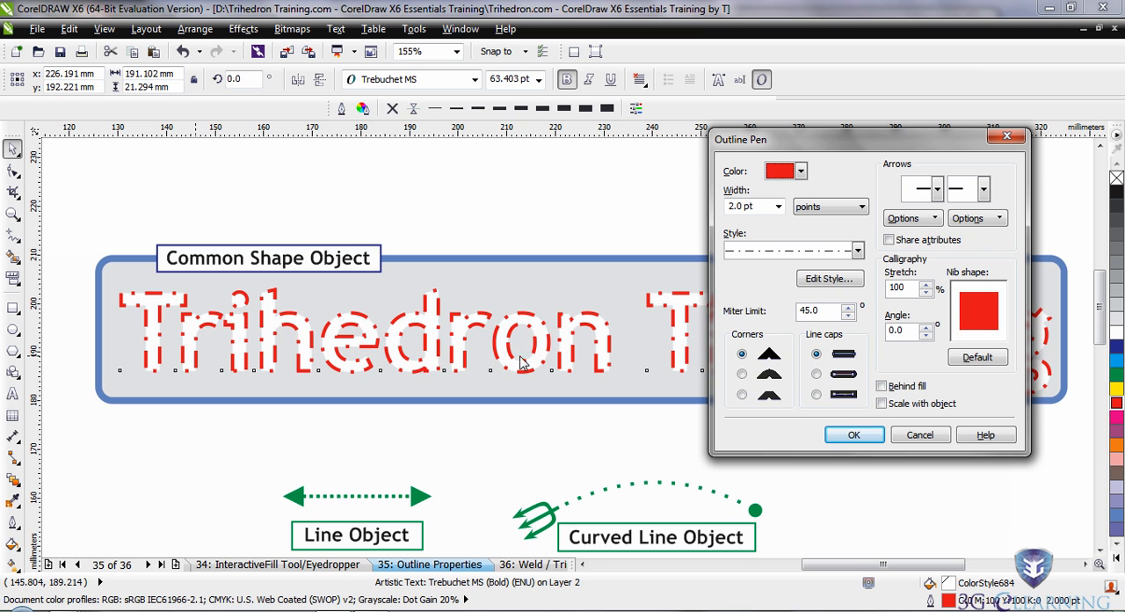
click(778, 206)
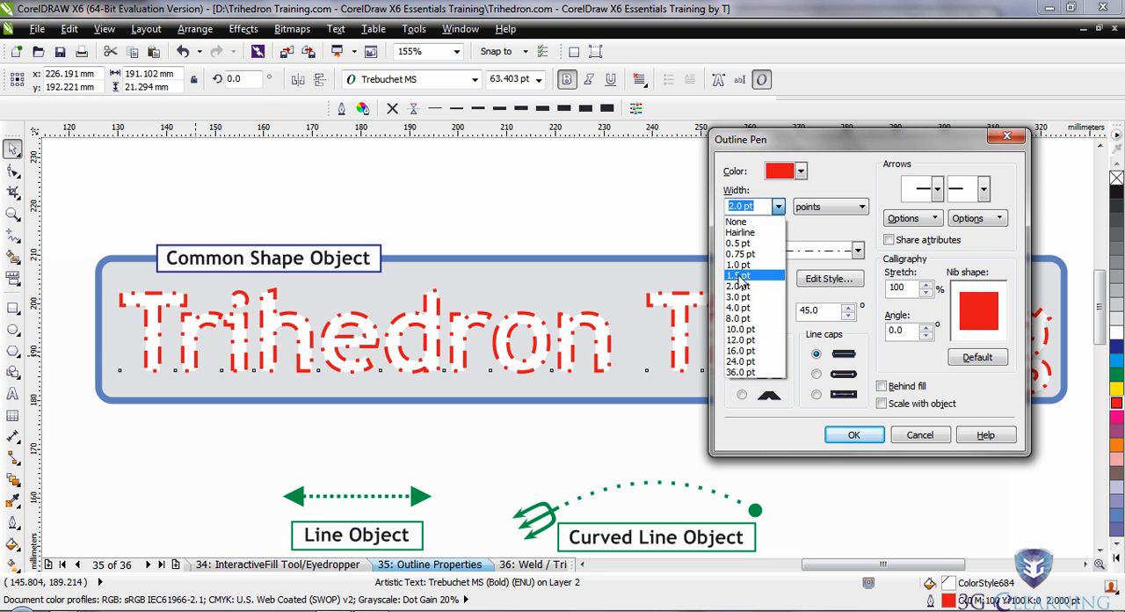
click(738, 276)
click(853, 435)
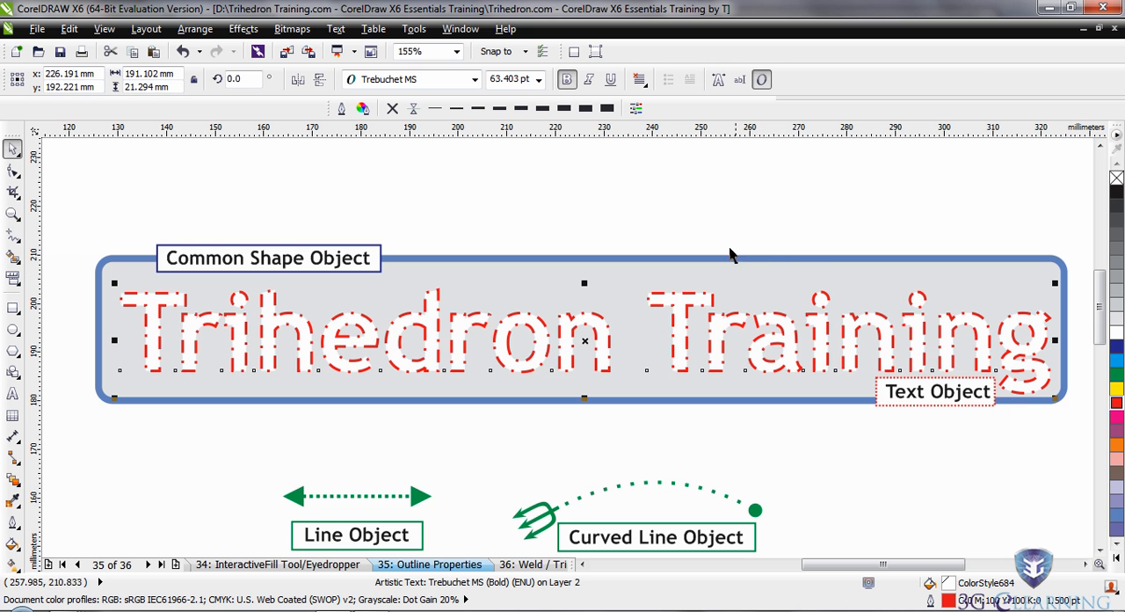
Reduce the large red text's outline width to 1.0 pt in the Outline Pen settings.
click(342, 108)
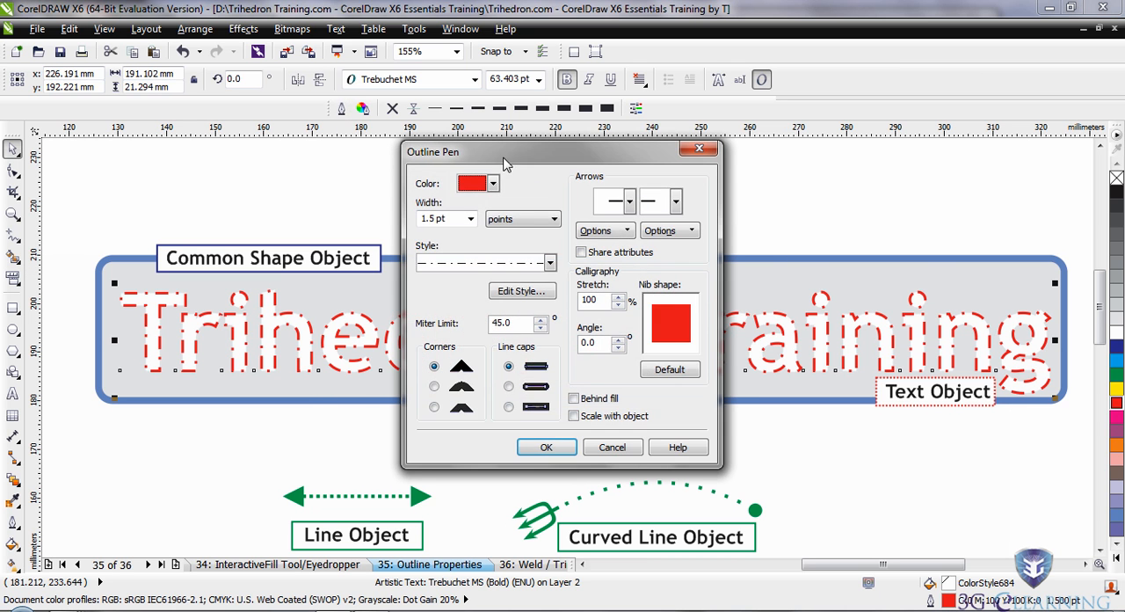
drag(548, 157, 791, 126)
click(721, 191)
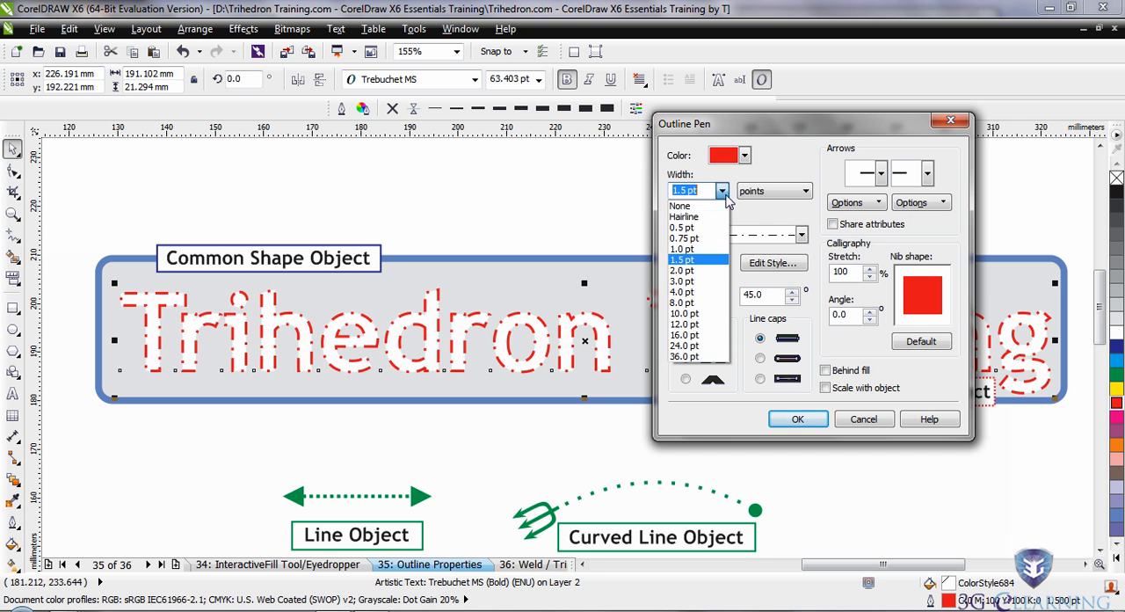
click(699, 264)
click(796, 419)
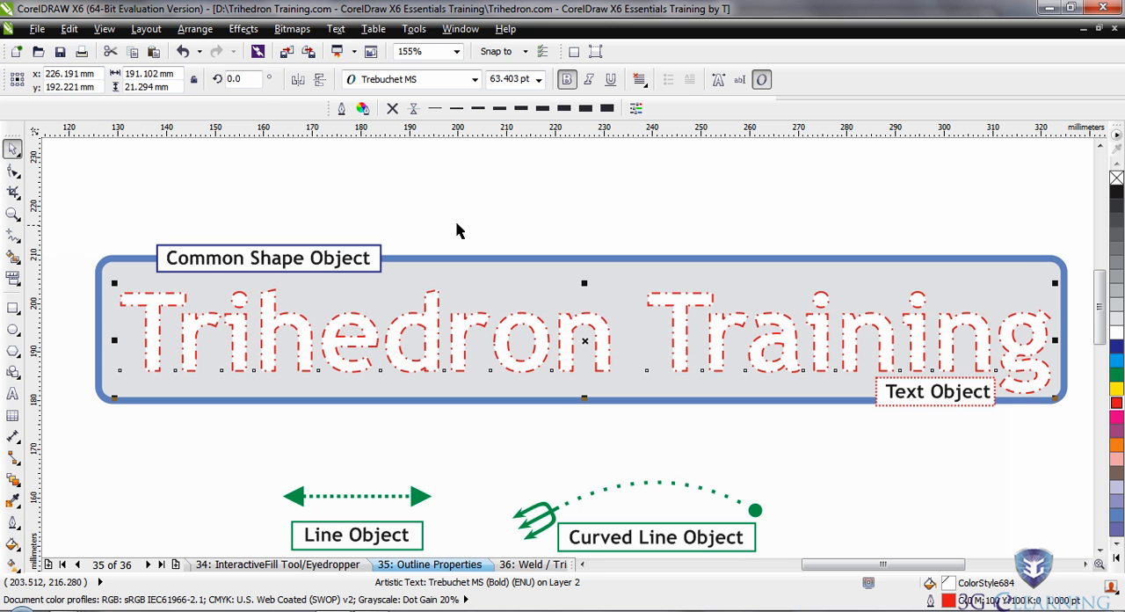
Edit the dash-dot line style with extra dots between the dashes, add it as a new style, apply it to the large text, and deselect.
click(342, 109)
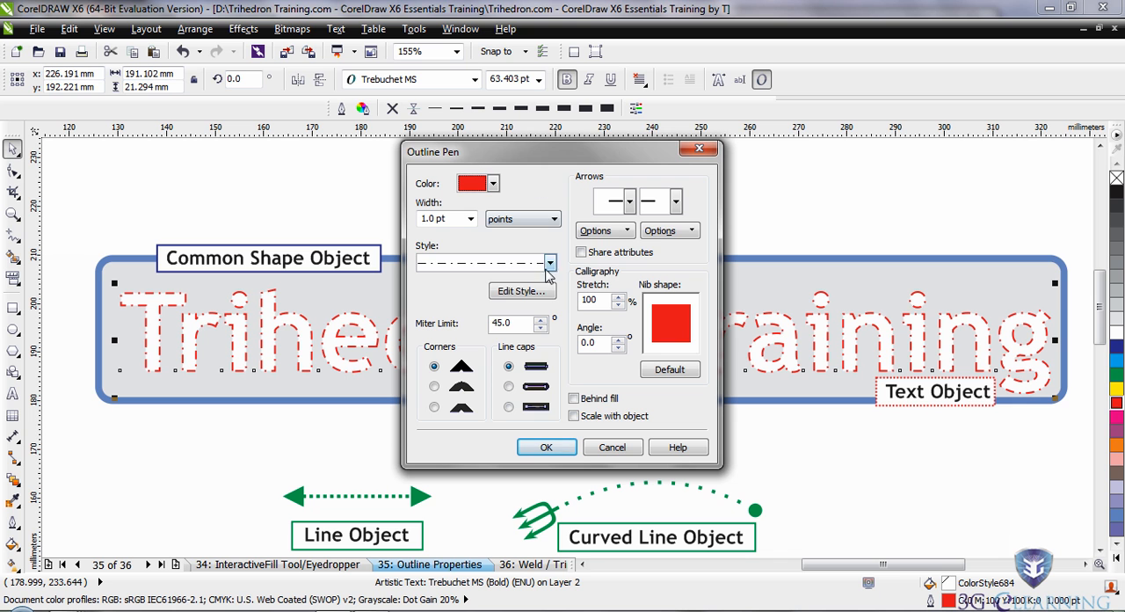
click(516, 299)
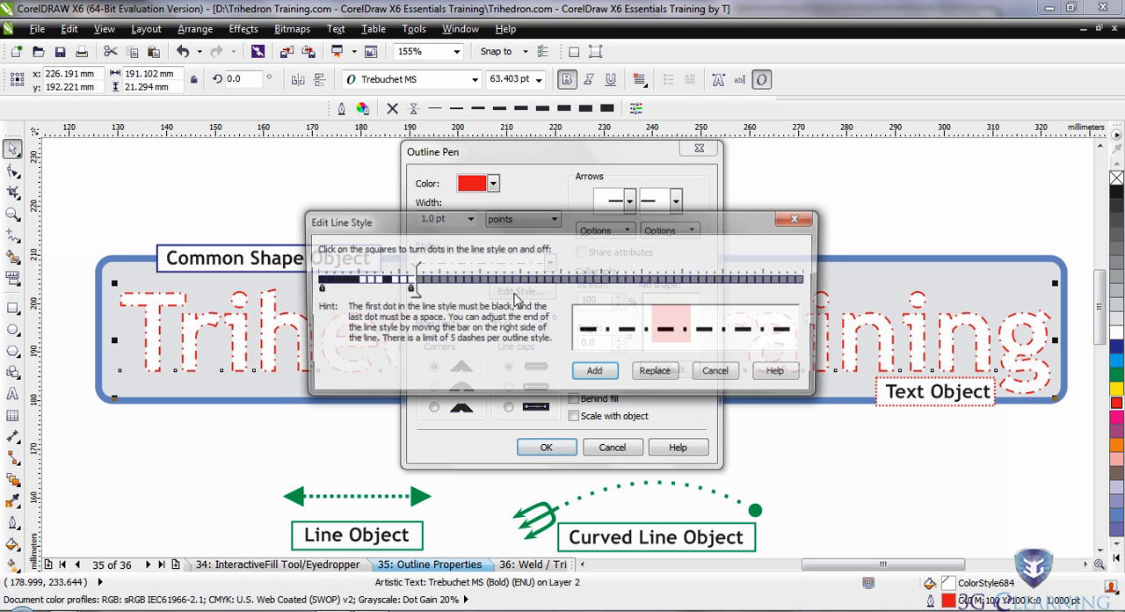
drag(583, 229, 823, 104)
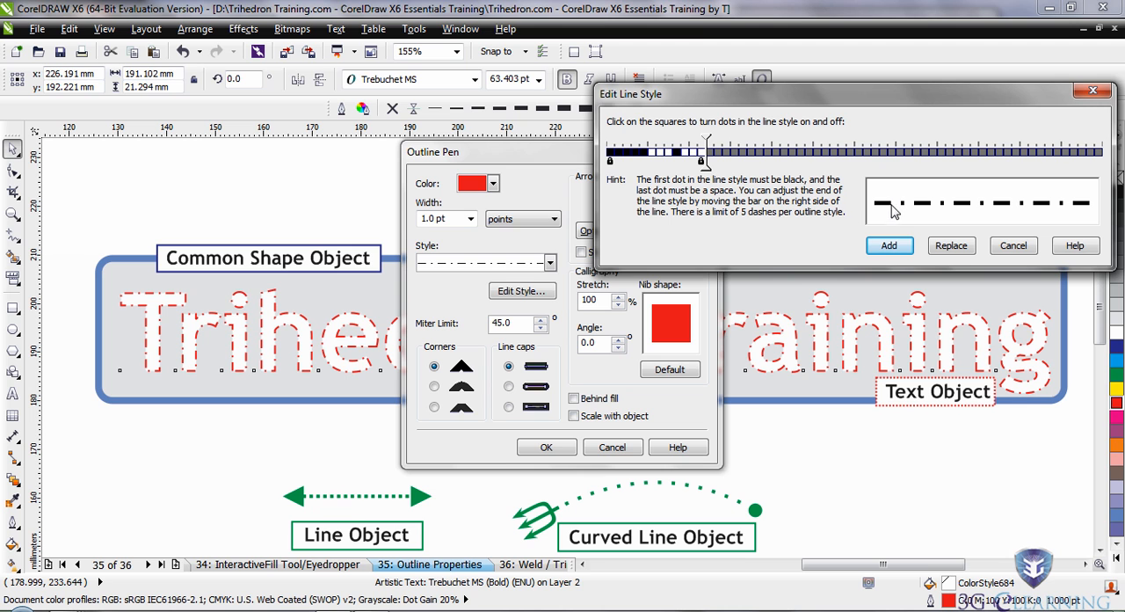
drag(704, 153, 796, 153)
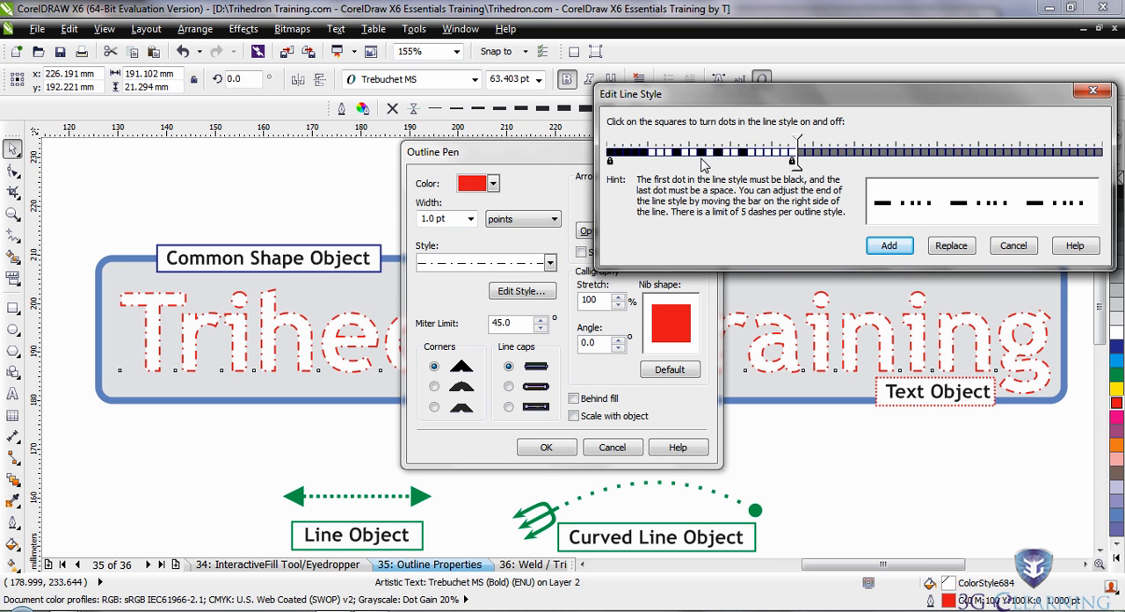
drag(796, 153, 701, 153)
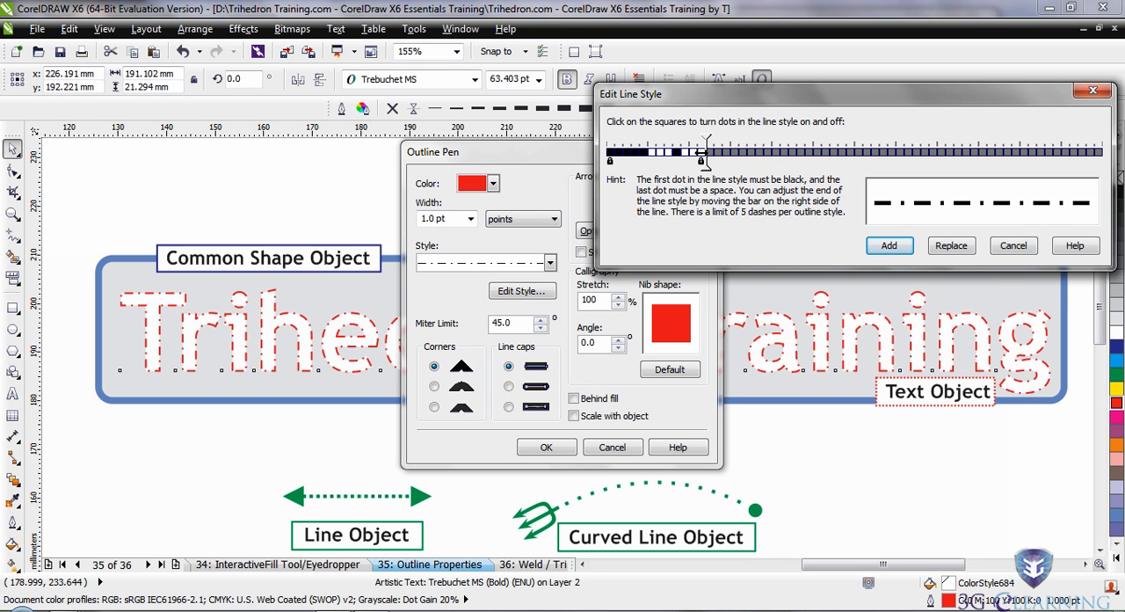
click(661, 153)
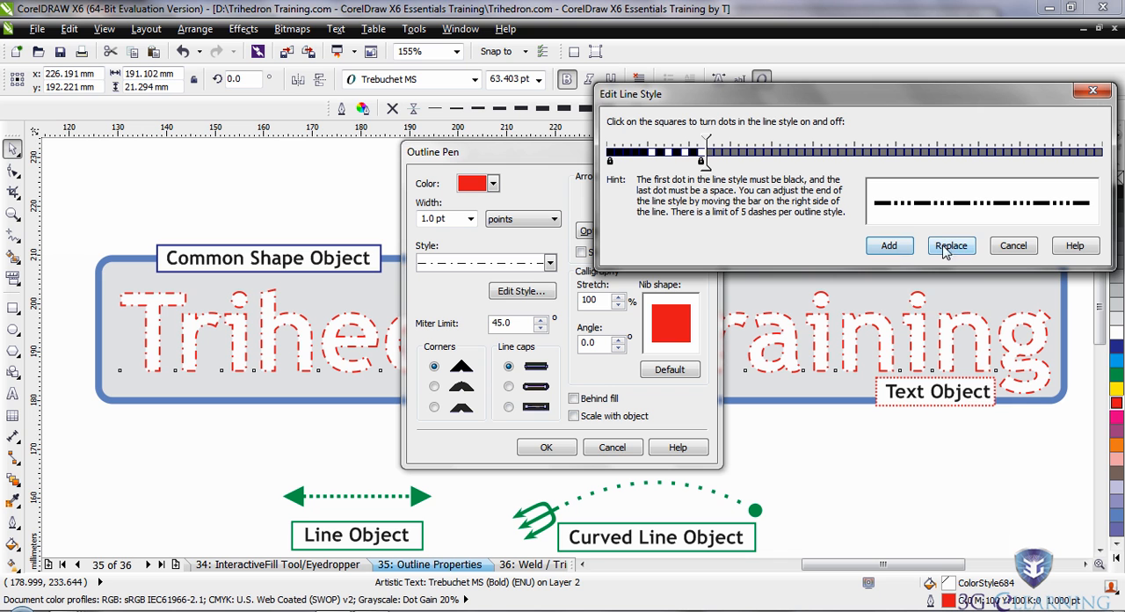
click(890, 248)
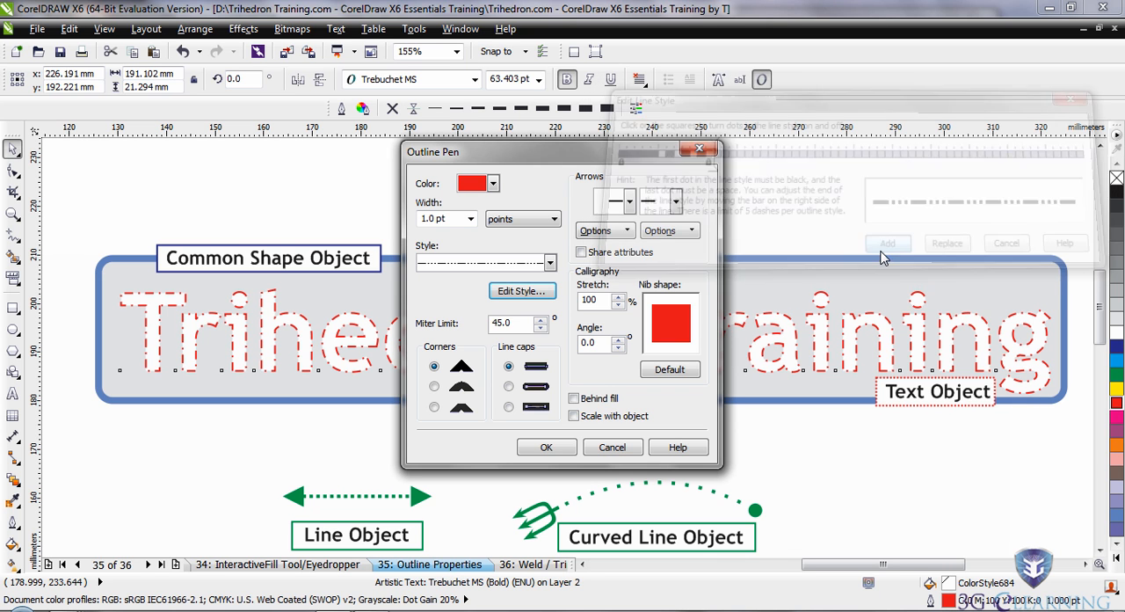
click(549, 449)
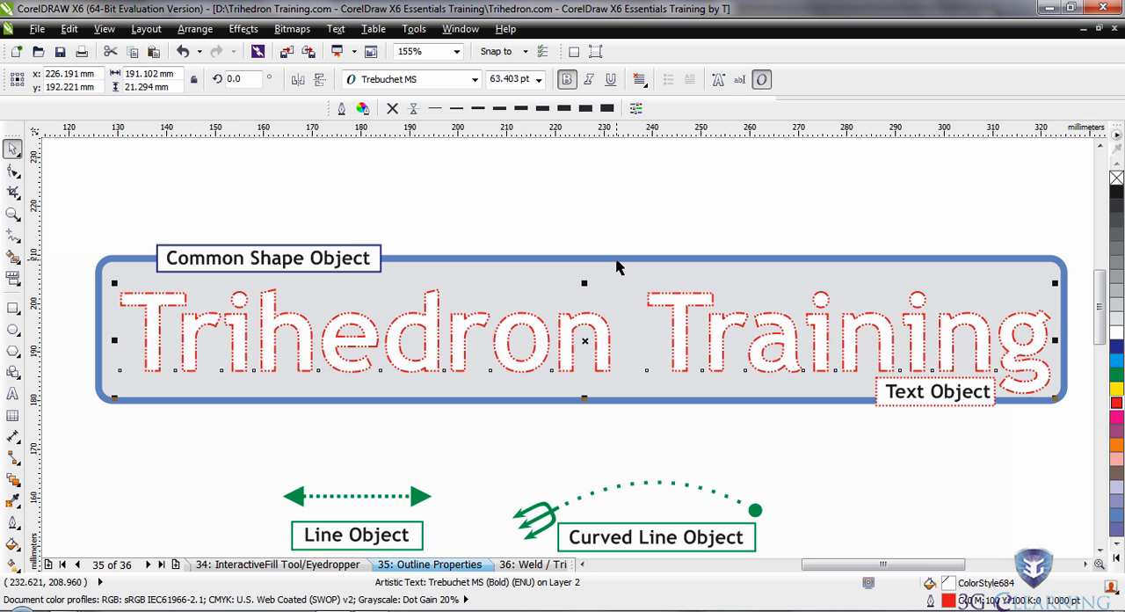
click(489, 431)
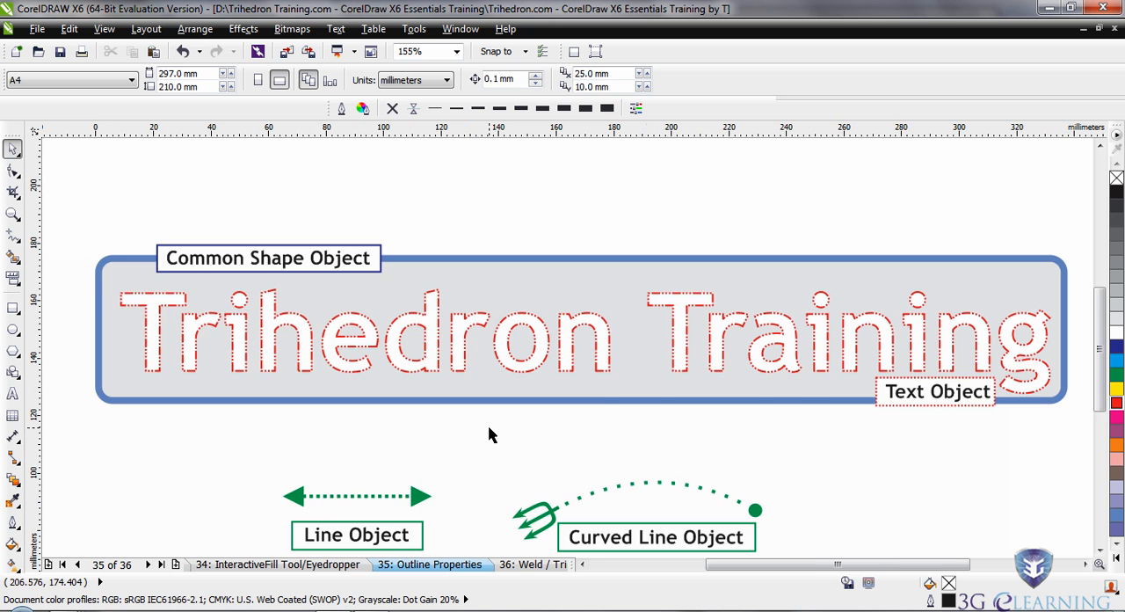
key(F4)
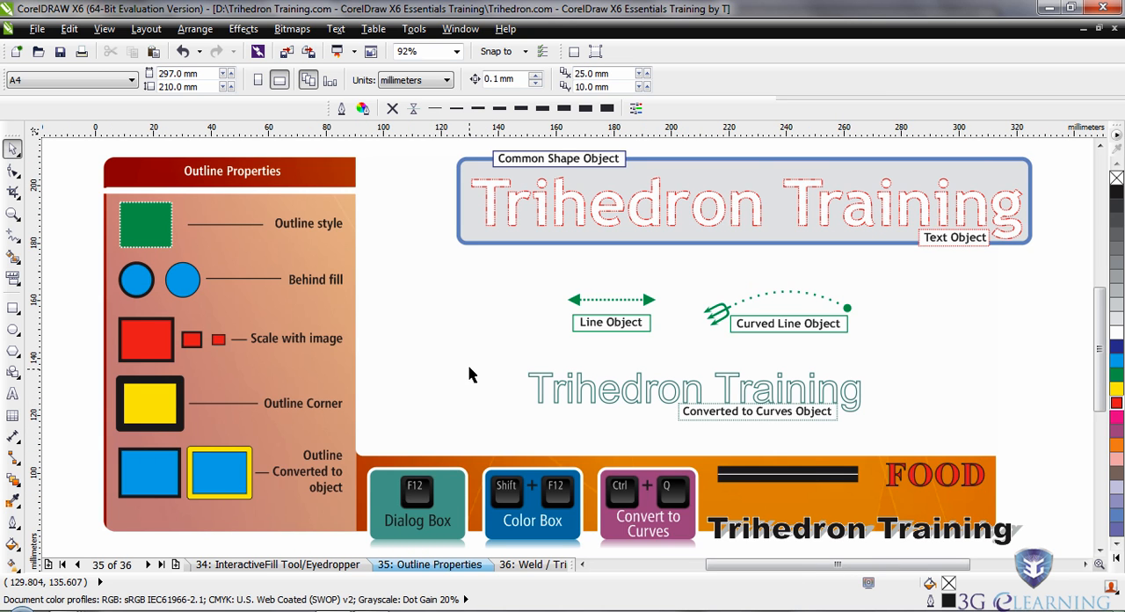